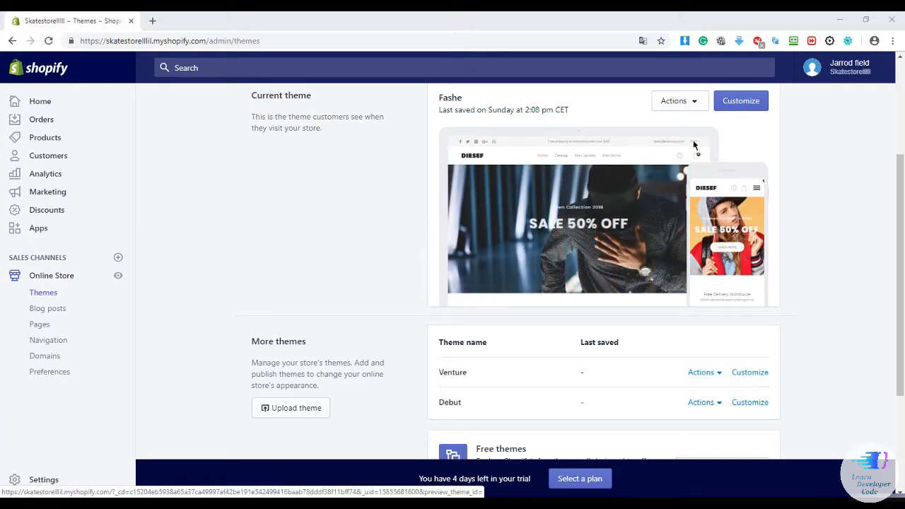
# View the live storefront with its current Fashe theme in a new tab.
pyautogui.click(118, 277)
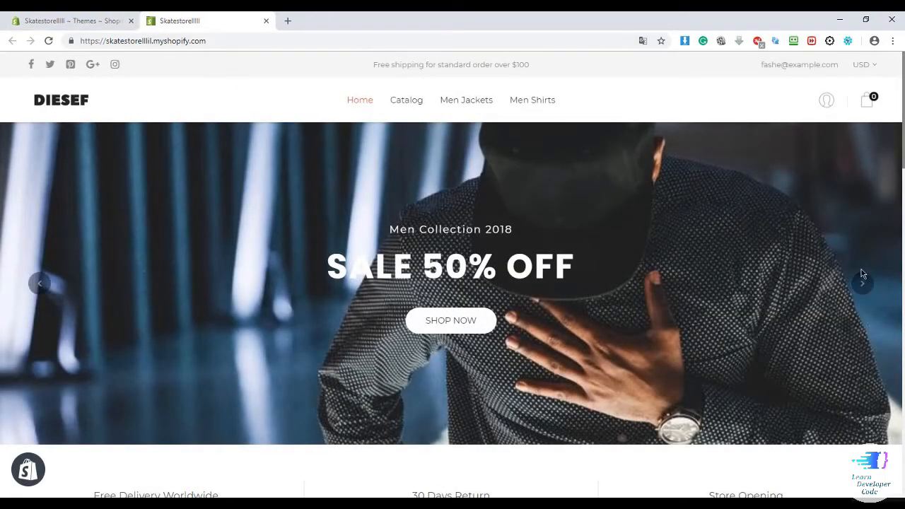
# Advance the storefront banner, scroll to the men's collection, then return to the admin Themes page.
pyautogui.click(862, 282)
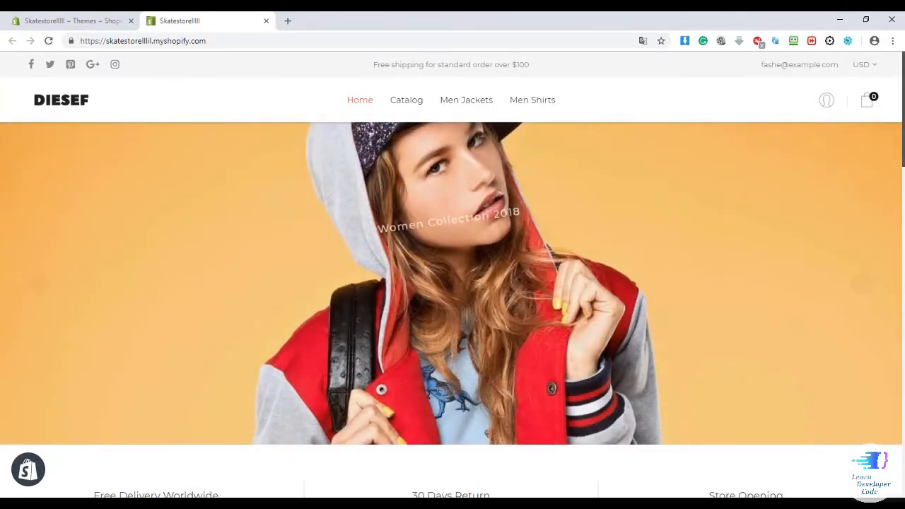
pyautogui.moveTo(903, 141); pyautogui.dragTo(904, 235)
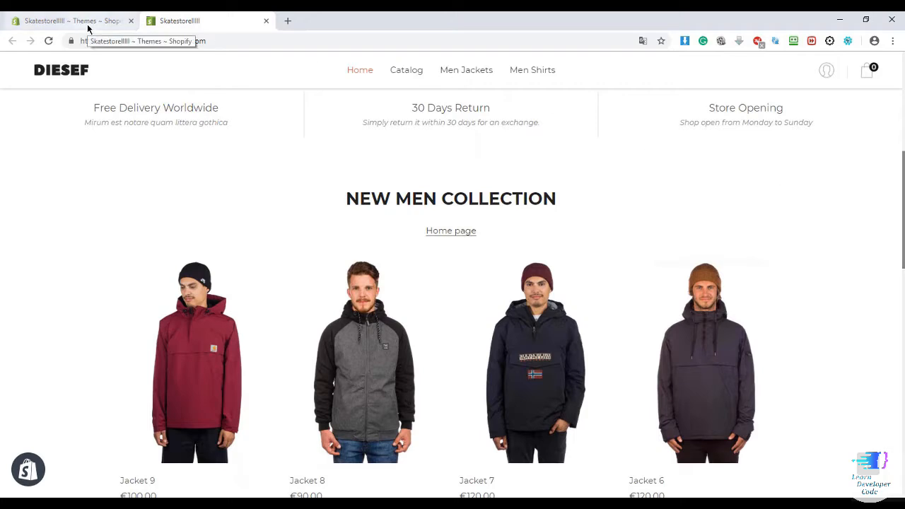
pyautogui.click(87, 25)
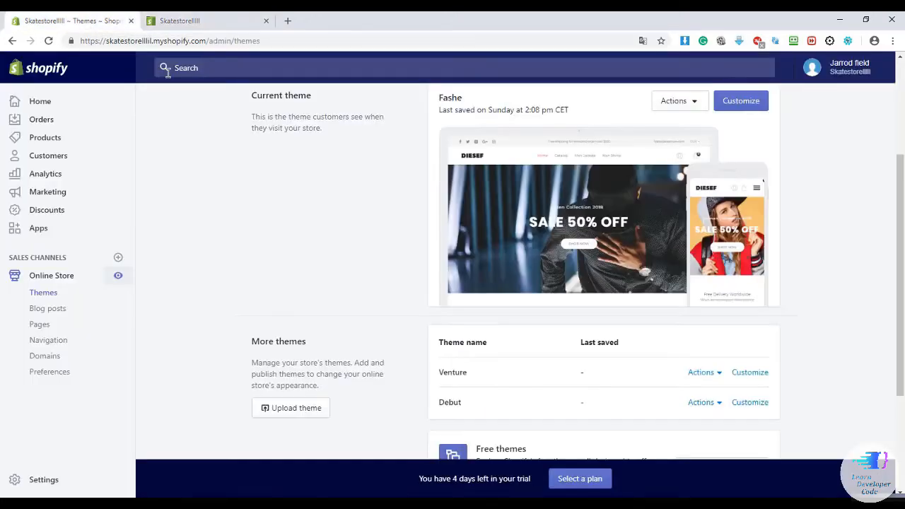
# From the free themes, add Simple in its Light style after previewing Beauty.
pyautogui.scroll(-3, 553, 319)
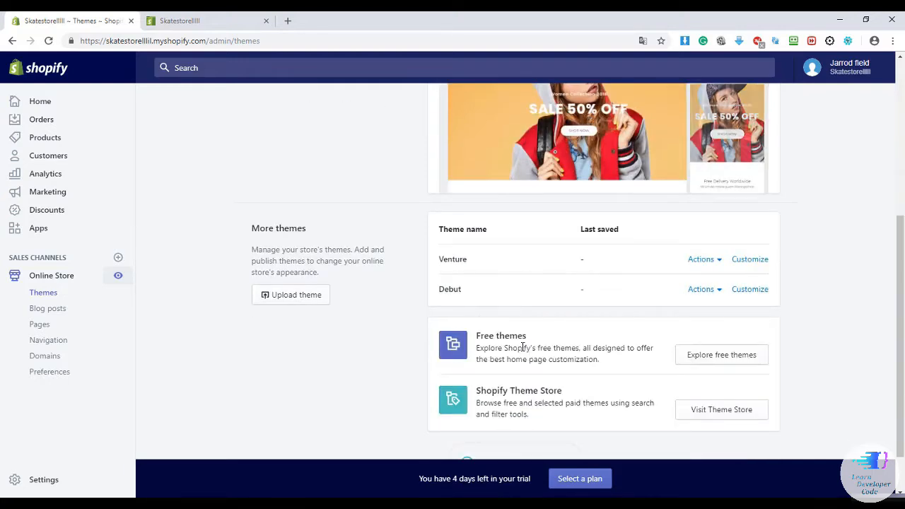
pyautogui.click(722, 355)
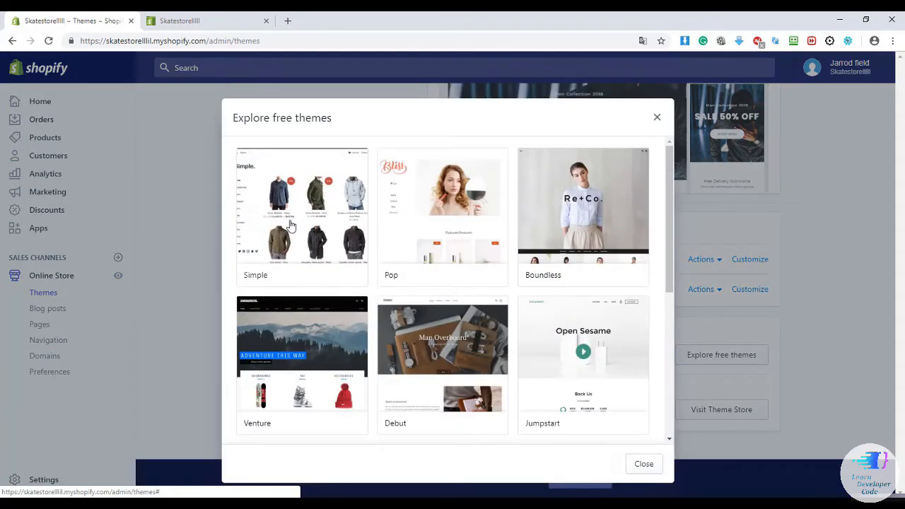
pyautogui.click(290, 225)
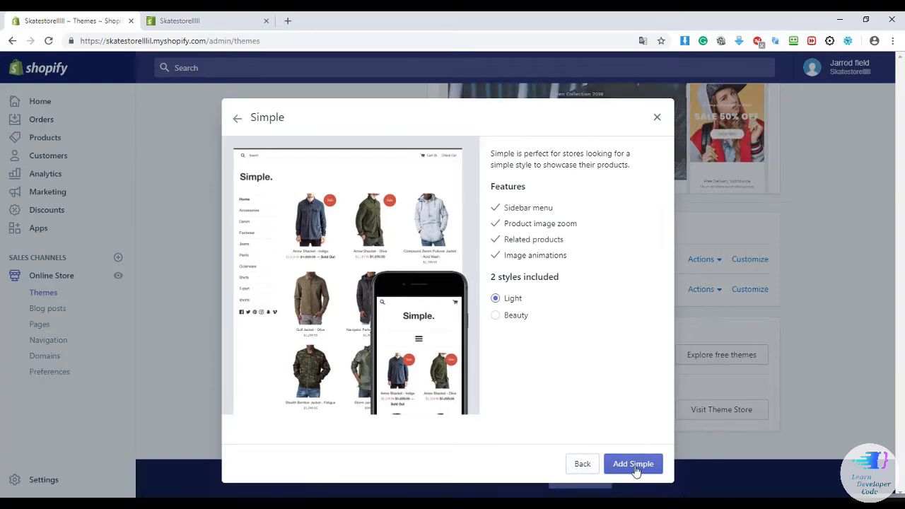
pyautogui.click(497, 316)
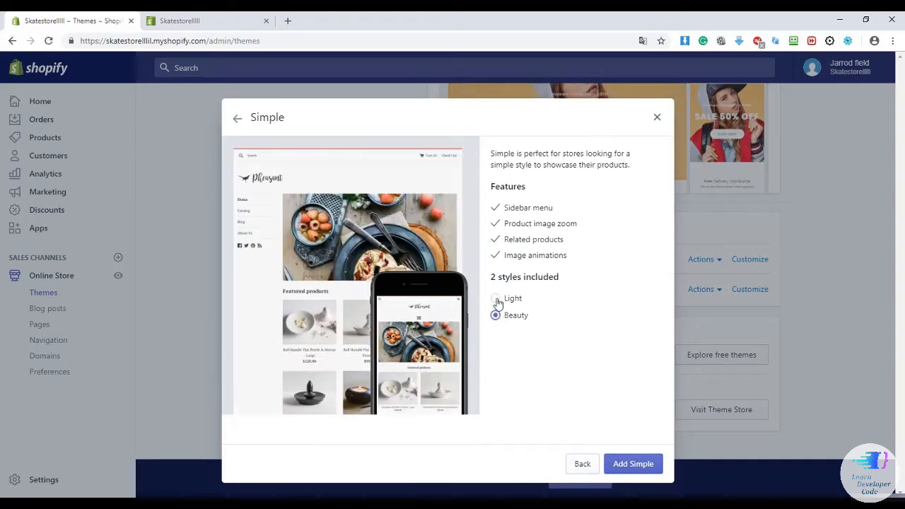
pyautogui.click(496, 298)
pyautogui.click(610, 461)
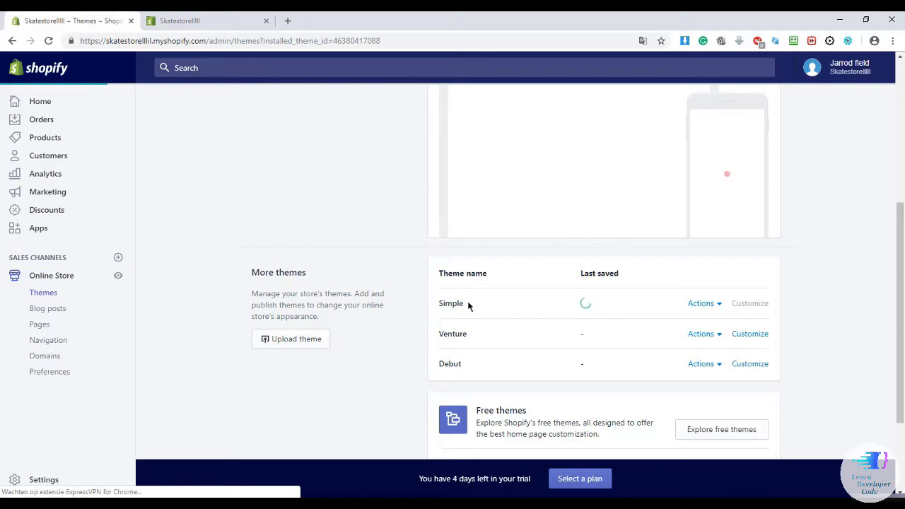
# Publish the Simple theme from its Actions menu so it replaces Fashe as current theme.
pyautogui.scroll(1, 474, 303)
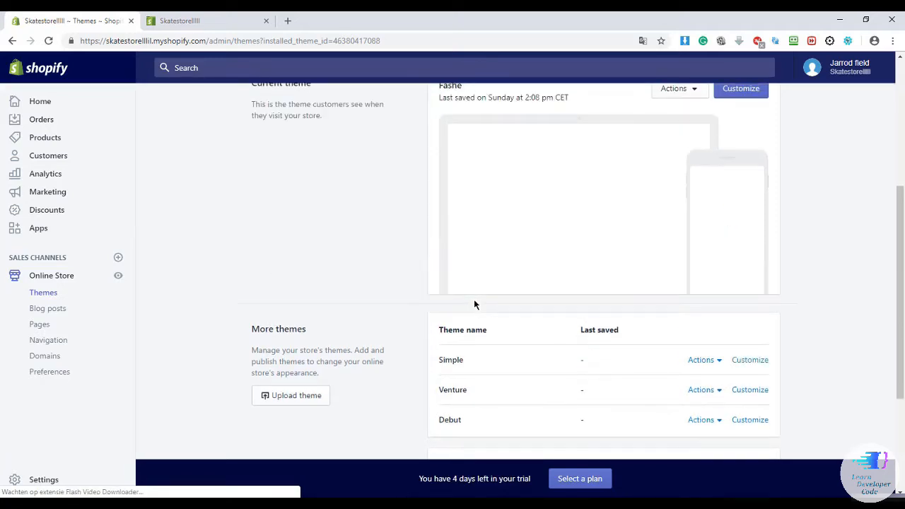
pyautogui.scroll(1, 470, 269)
pyautogui.scroll(-1, 468, 226)
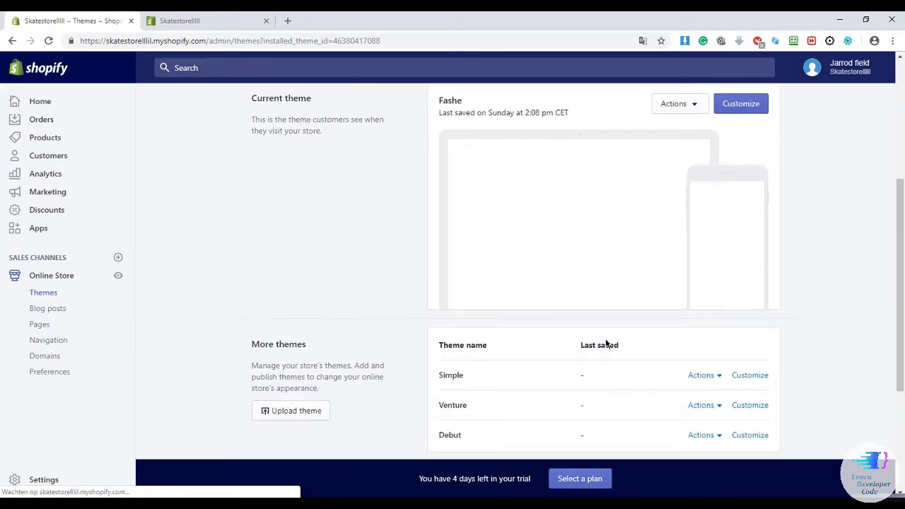
pyautogui.scroll(-2, 614, 330)
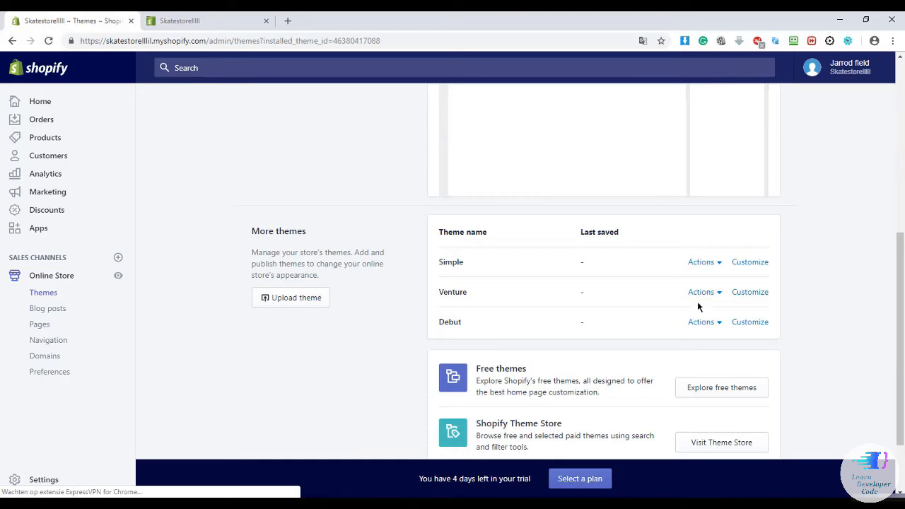
pyautogui.click(706, 266)
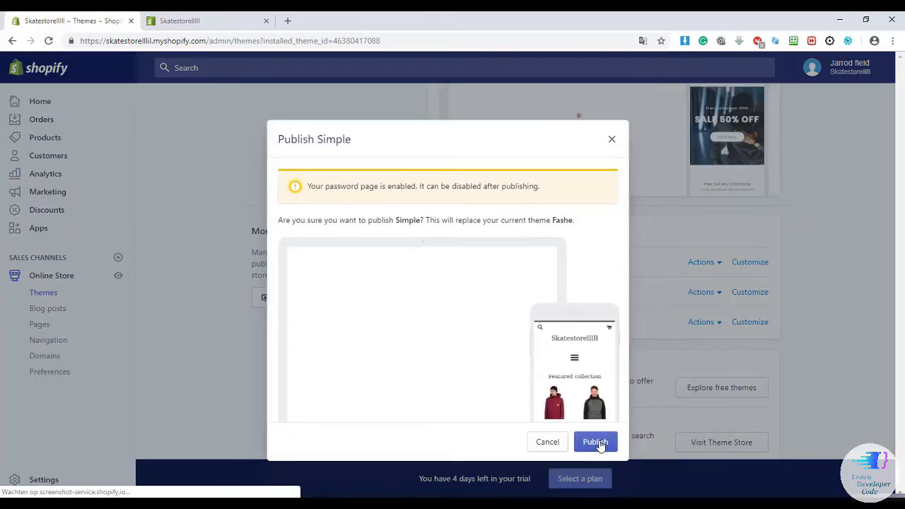
pyautogui.click(598, 443)
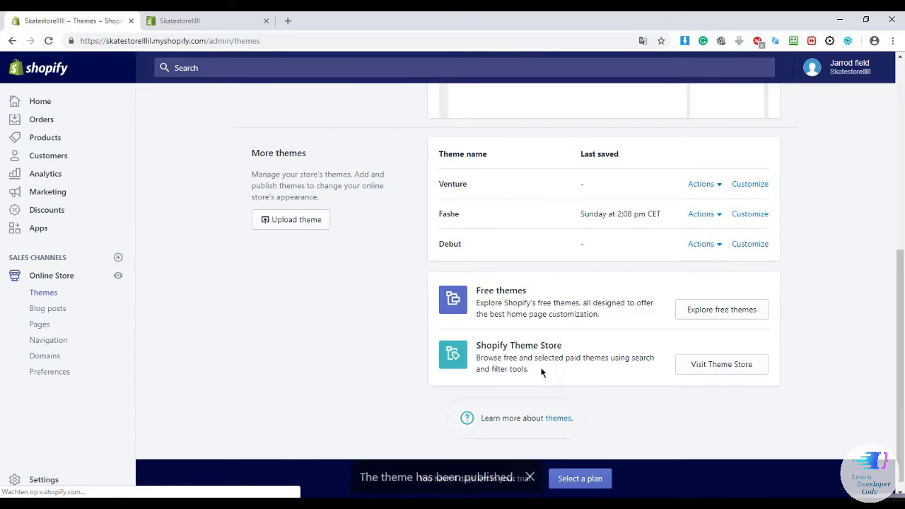
pyautogui.scroll(1, 535, 330)
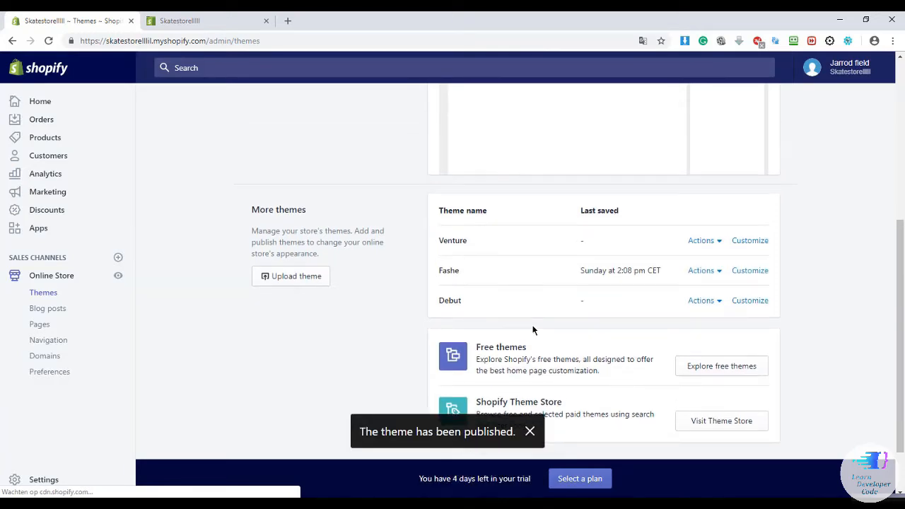
pyautogui.scroll(2, 534, 329)
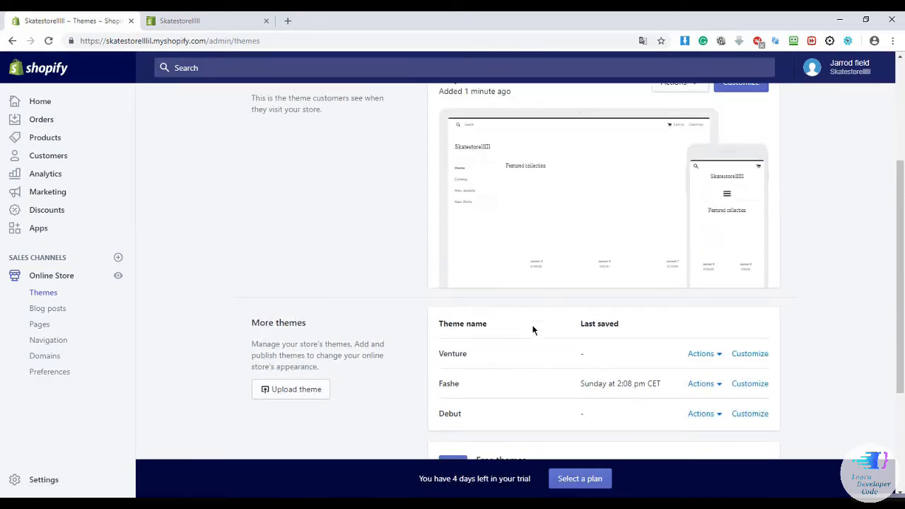
pyautogui.scroll(1, 534, 329)
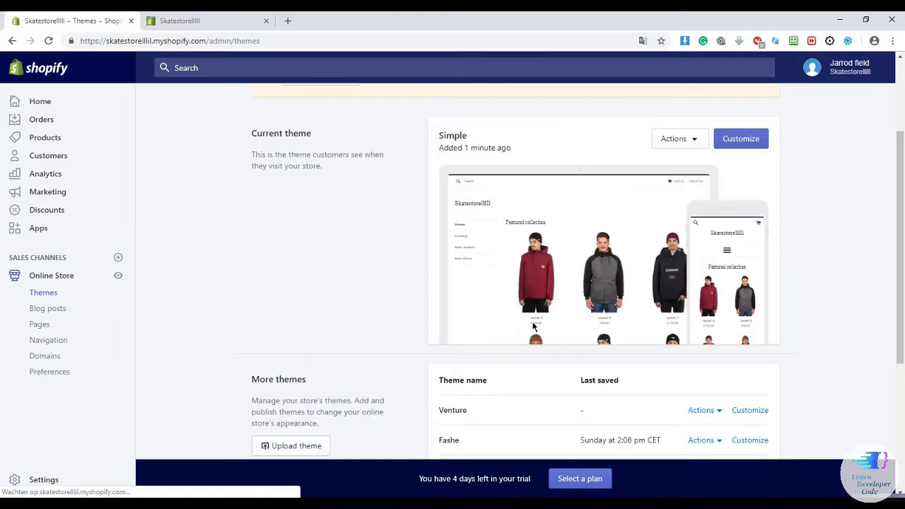
pyautogui.click(196, 22)
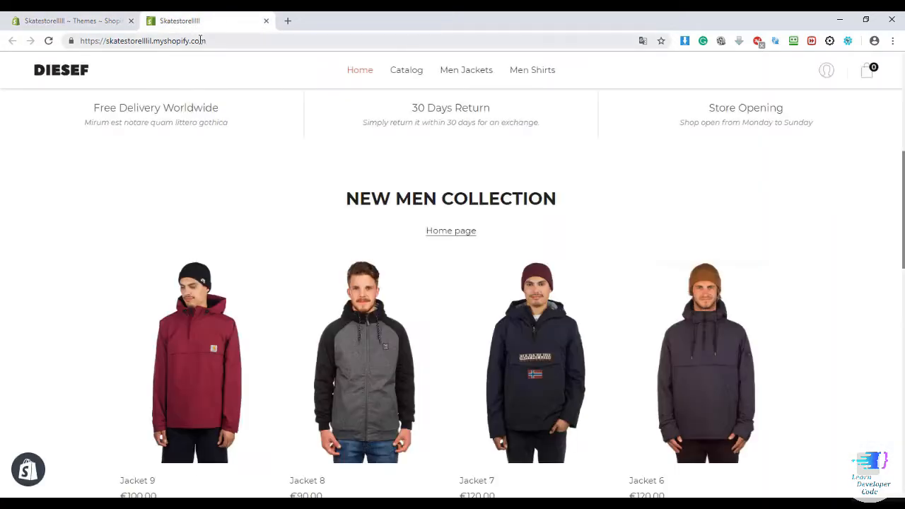
# Reload the storefront to show the Simple theme, scroll through it, then go back to the admin.
pyautogui.click(202, 41)
pyautogui.scroll(4, 252, 114)
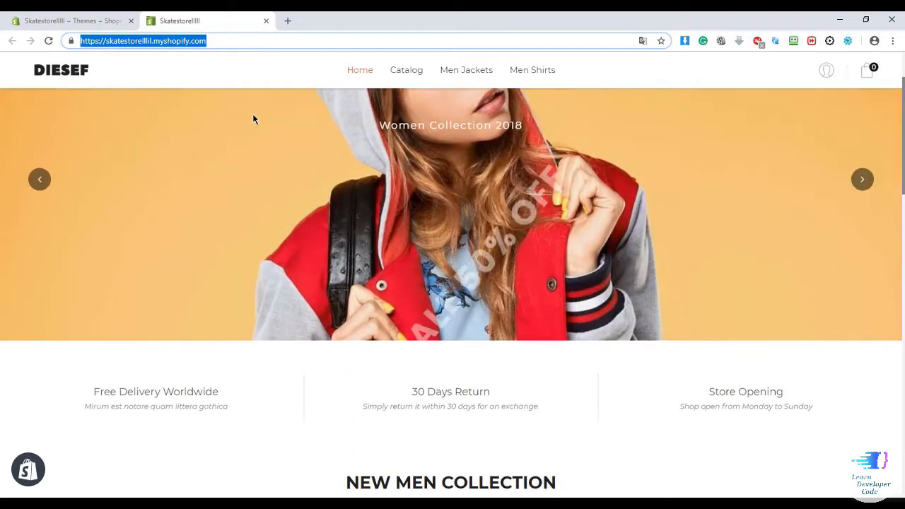
pyautogui.scroll(1, 254, 119)
pyautogui.press('Return')
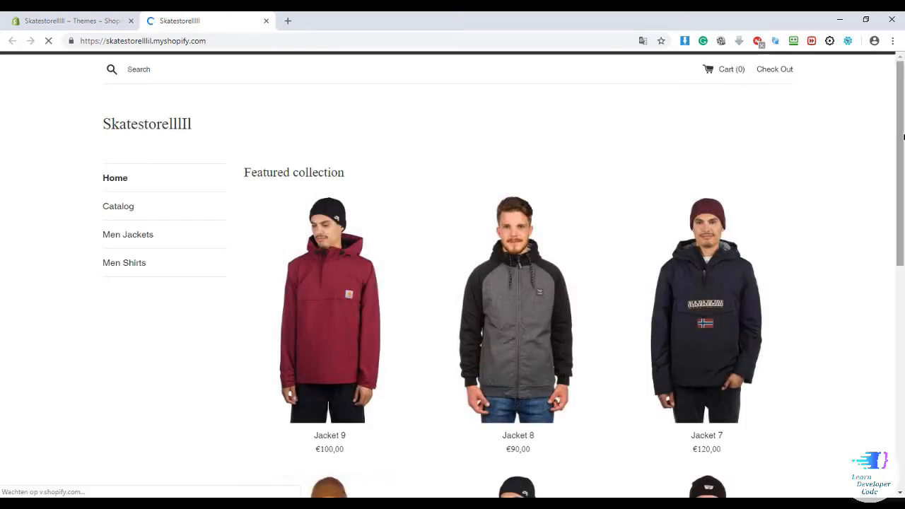
pyautogui.scroll(-2, 820, 118)
pyautogui.moveTo(904, 157); pyautogui.dragTo(875, 104)
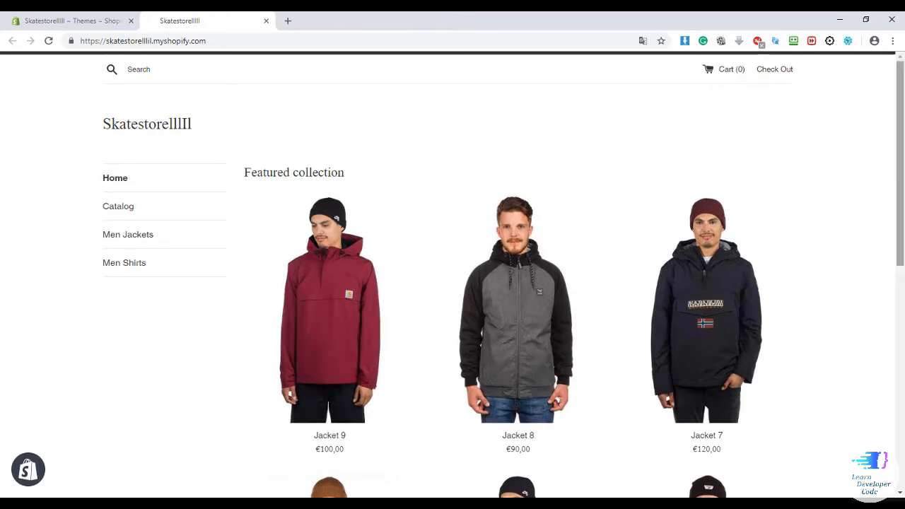
pyautogui.moveTo(904, 163); pyautogui.dragTo(846, 95)
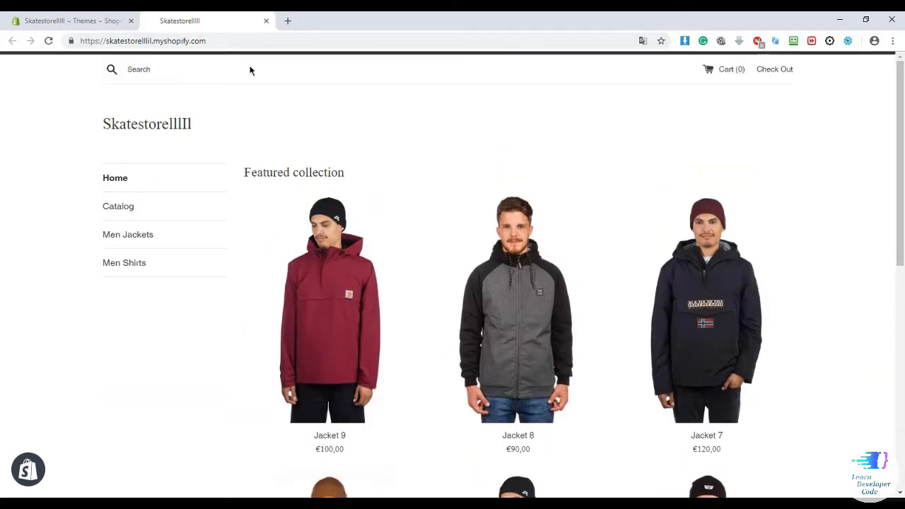
pyautogui.click(94, 21)
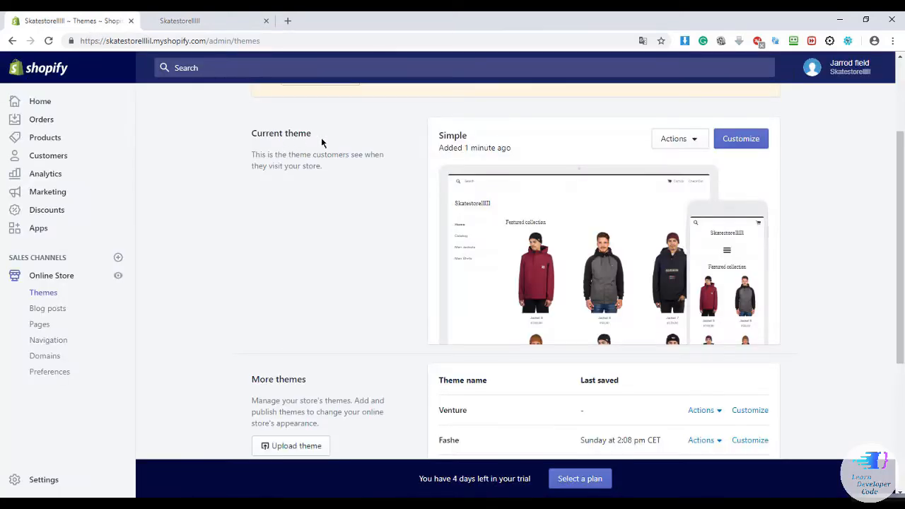
# Glance at the free themes gallery, then open the Shopify Theme Store in a new tab.
pyautogui.scroll(-4, 377, 142)
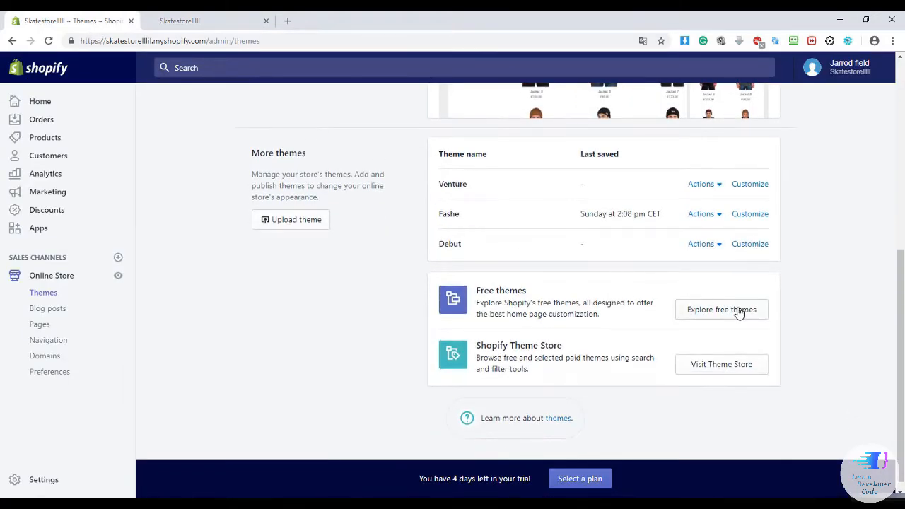
pyautogui.click(732, 309)
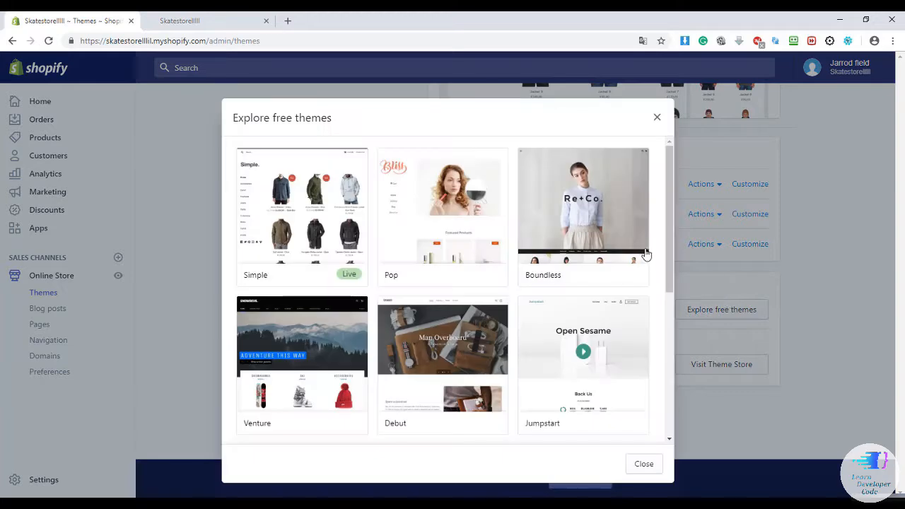
pyautogui.click(656, 120)
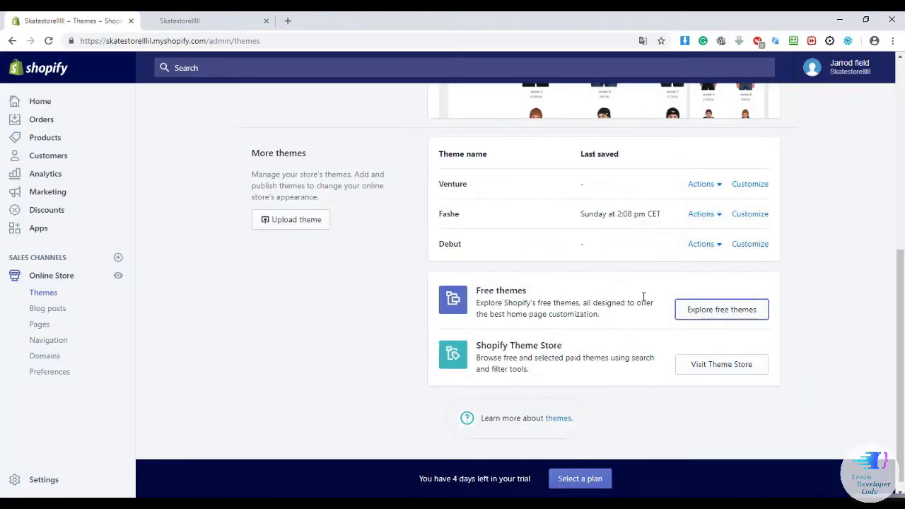
pyautogui.click(700, 365)
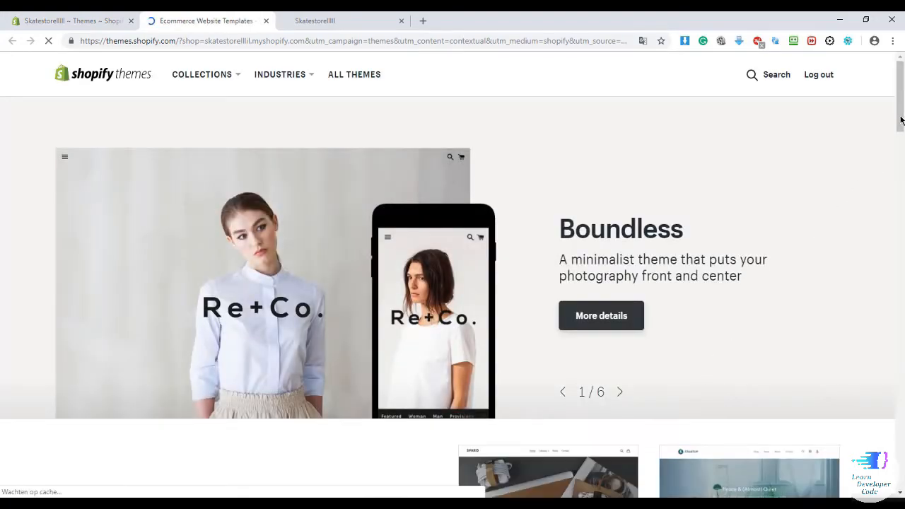
# Scroll past the trending and style-based theme collections and open 'See all industries'.
pyautogui.scroll(-4, 452, 276)
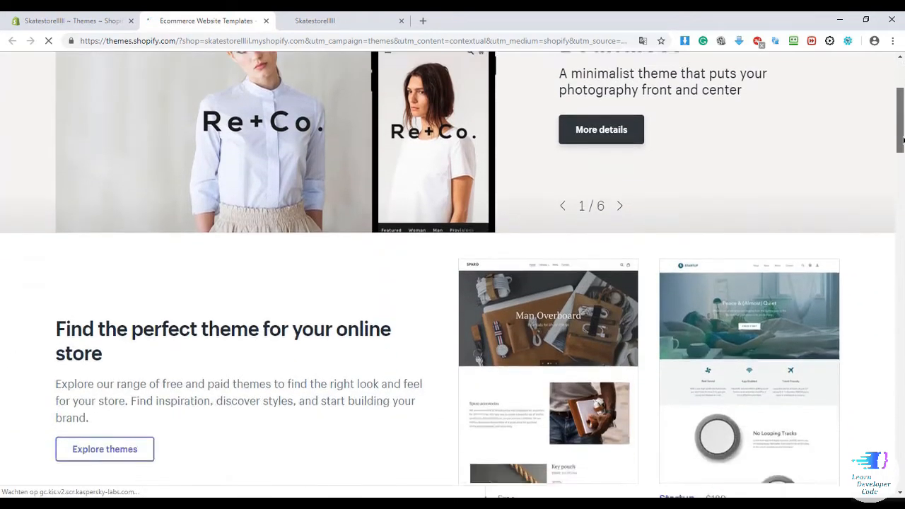
pyautogui.scroll(-5, 453, 276)
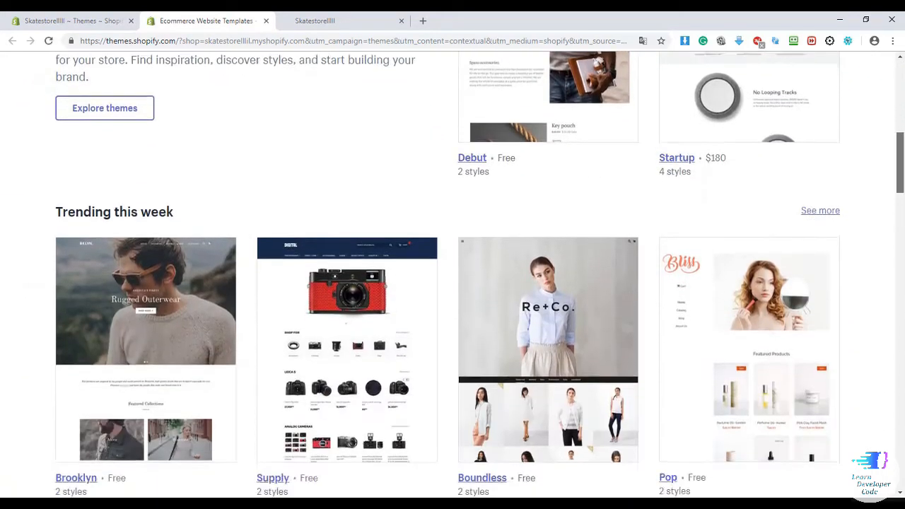
pyautogui.scroll(-2, 453, 276)
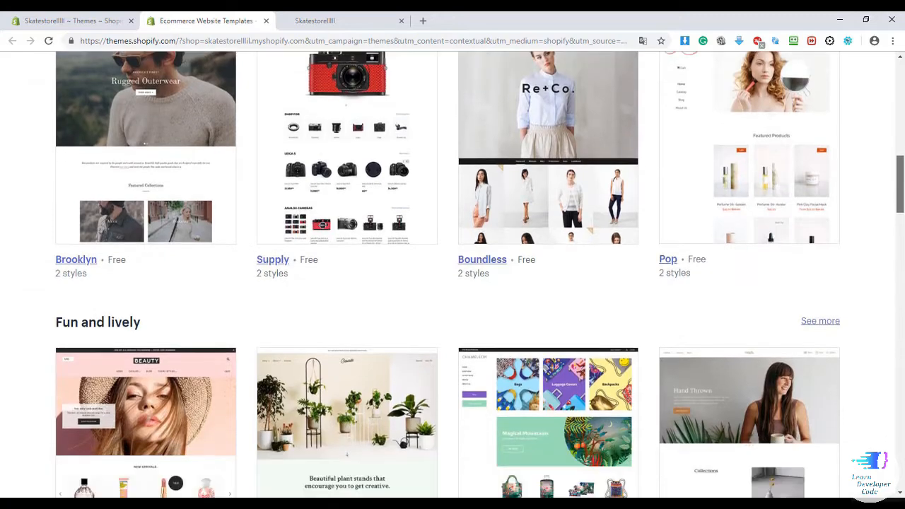
pyautogui.scroll(-2, 853, 187)
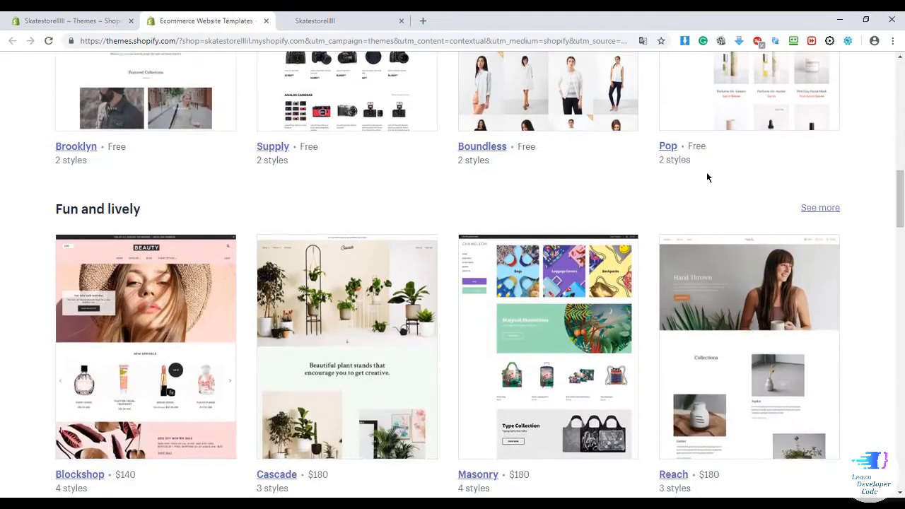
pyautogui.scroll(-1, 532, 183)
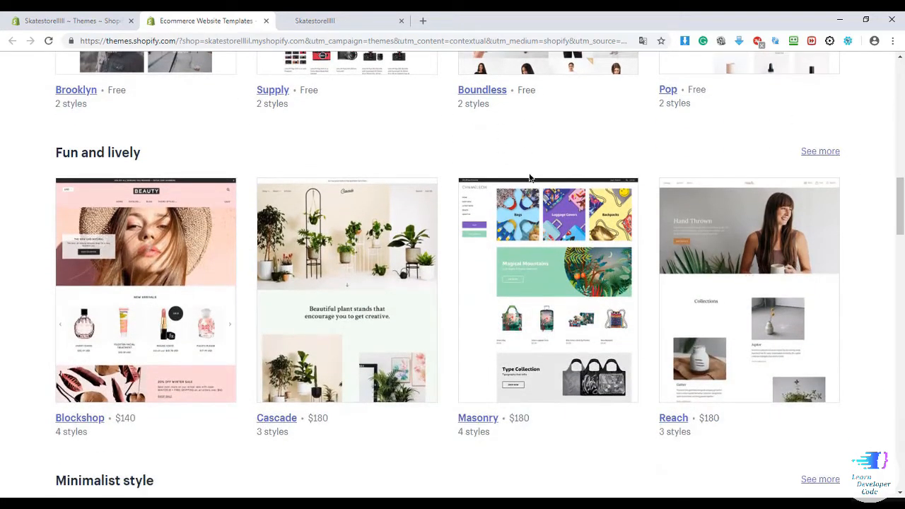
pyautogui.scroll(-5, 530, 177)
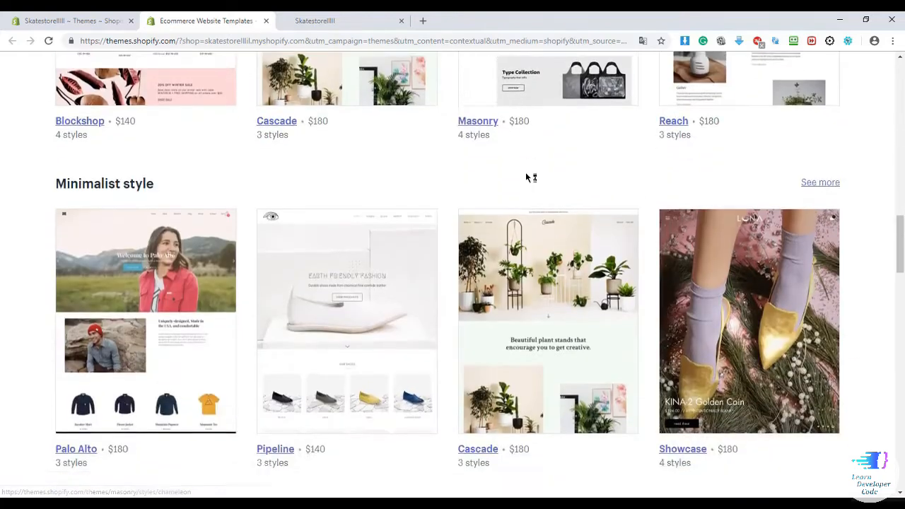
pyautogui.scroll(-8, 527, 176)
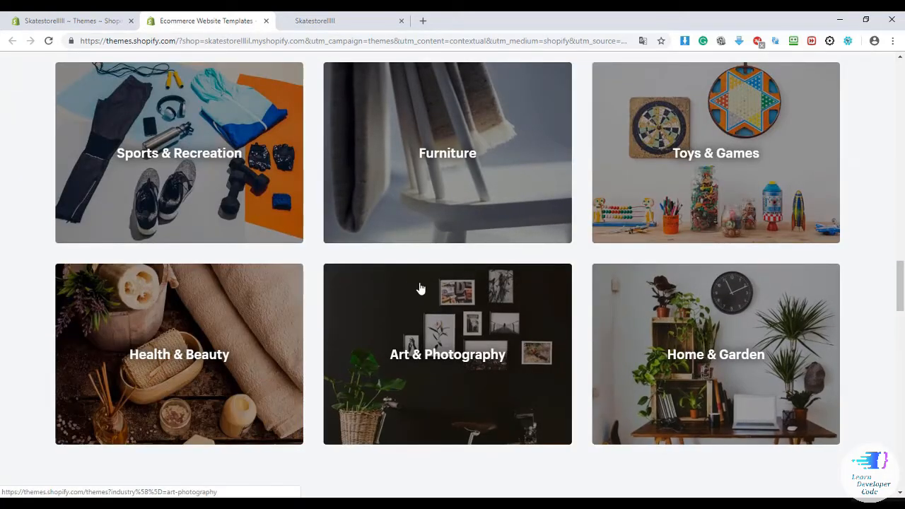
pyautogui.scroll(-3, 490, 277)
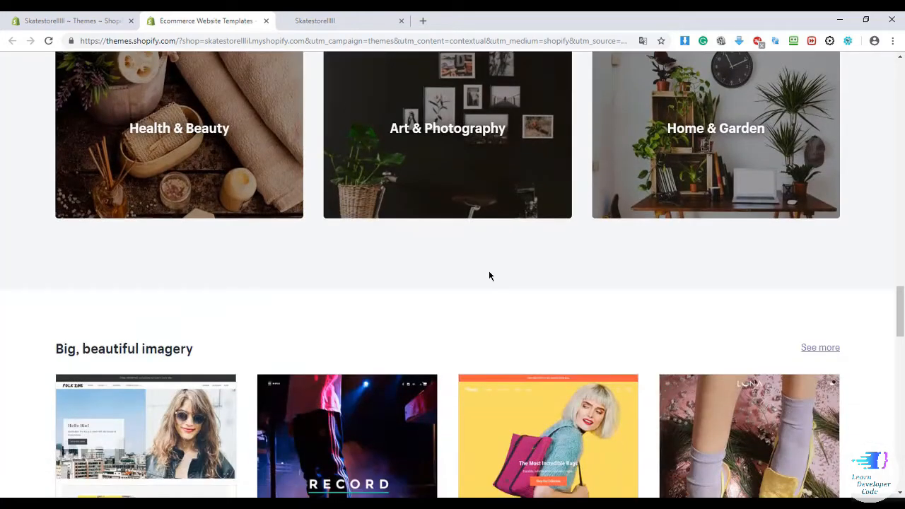
pyautogui.scroll(5, 491, 276)
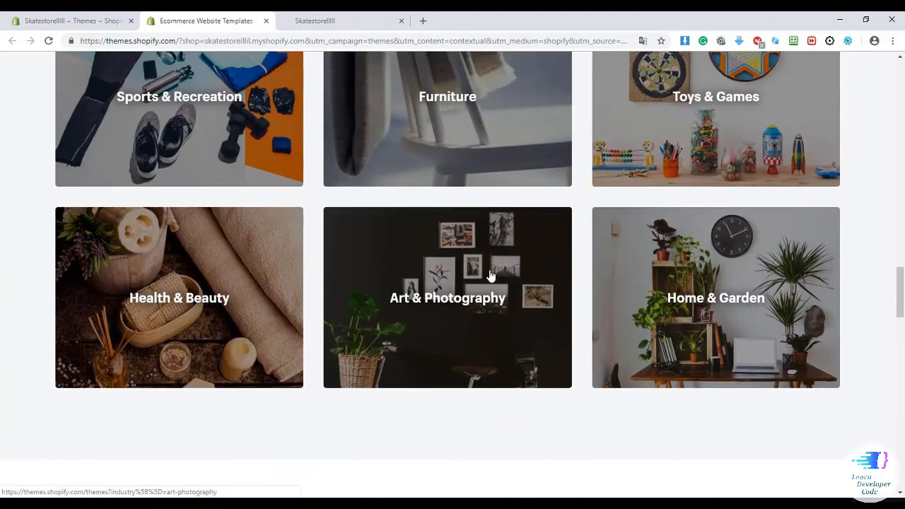
pyautogui.scroll(2, 491, 275)
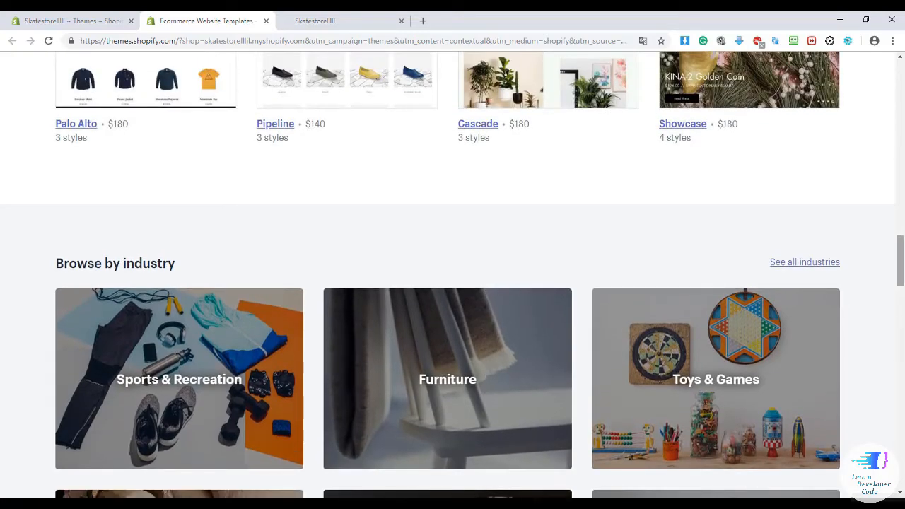
pyautogui.scroll(-2, 813, 155)
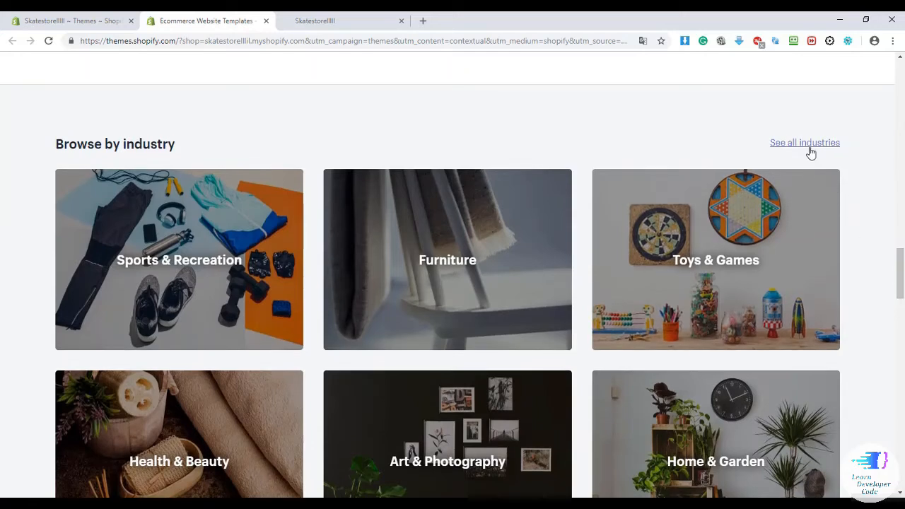
pyautogui.click(810, 148)
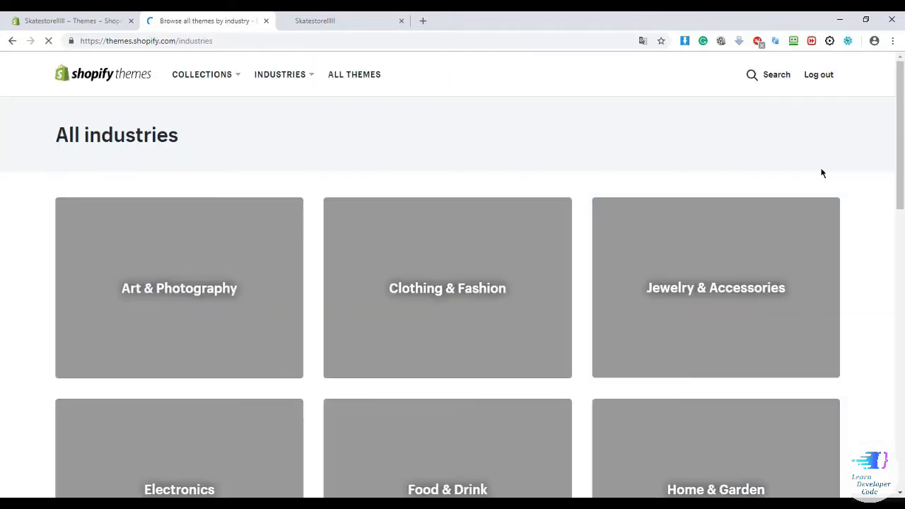
# Filter the theme store to Clothing & Fashion and scroll through themes like Modular and Narrative.
pyautogui.scroll(-2, 418, 273)
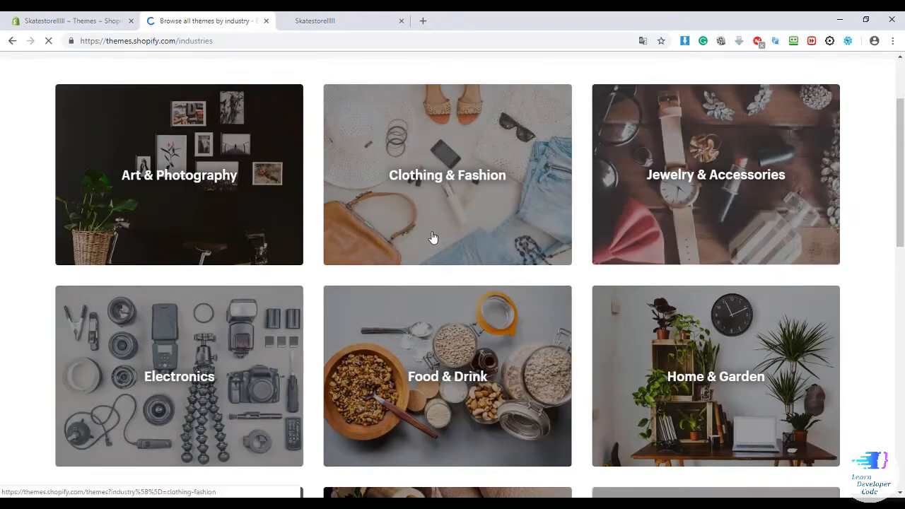
pyautogui.click(439, 175)
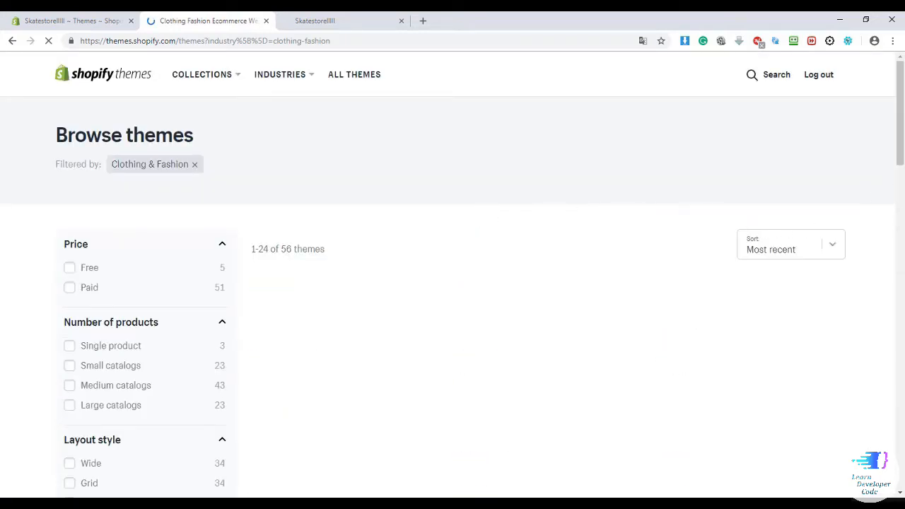
pyautogui.moveTo(904, 141); pyautogui.dragTo(904, 316)
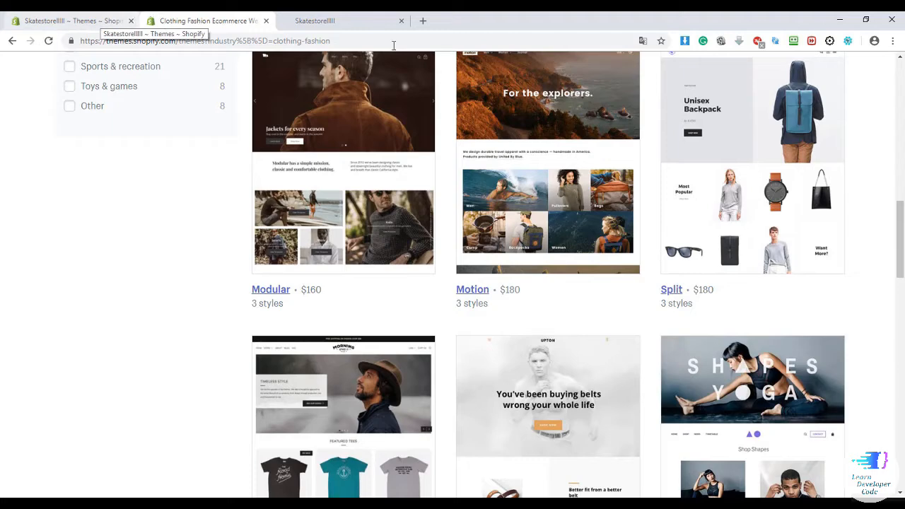
pyautogui.scroll(-3, 542, 137)
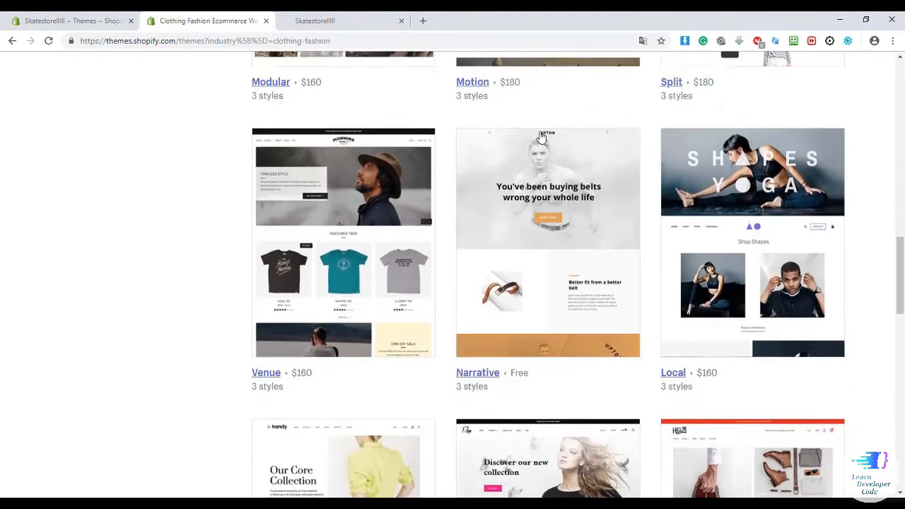
pyautogui.scroll(-5, 541, 137)
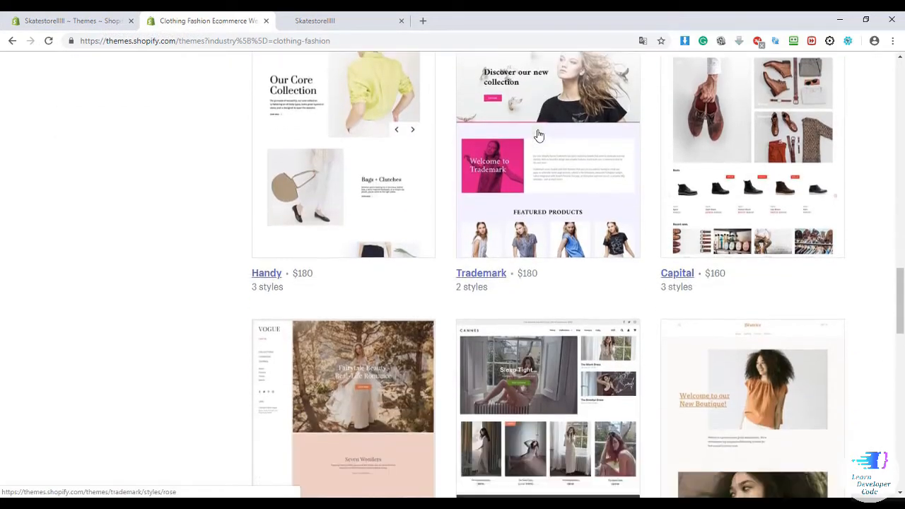
pyautogui.scroll(-4, 539, 135)
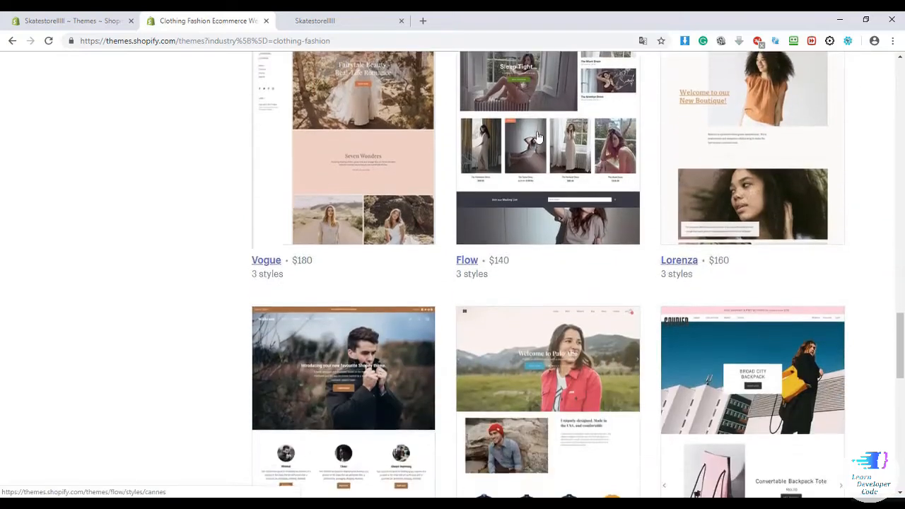
pyautogui.scroll(-2, 537, 136)
pyautogui.scroll(-2, 537, 136)
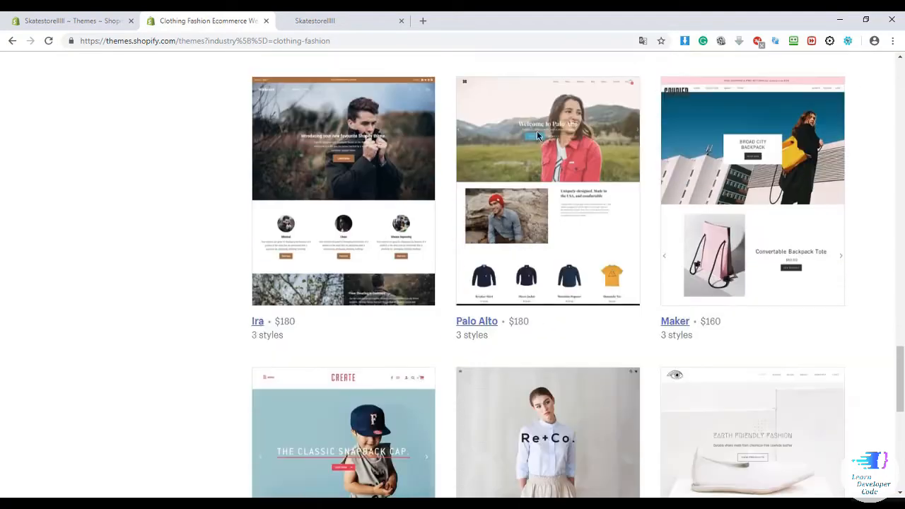
pyautogui.scroll(-1, 537, 136)
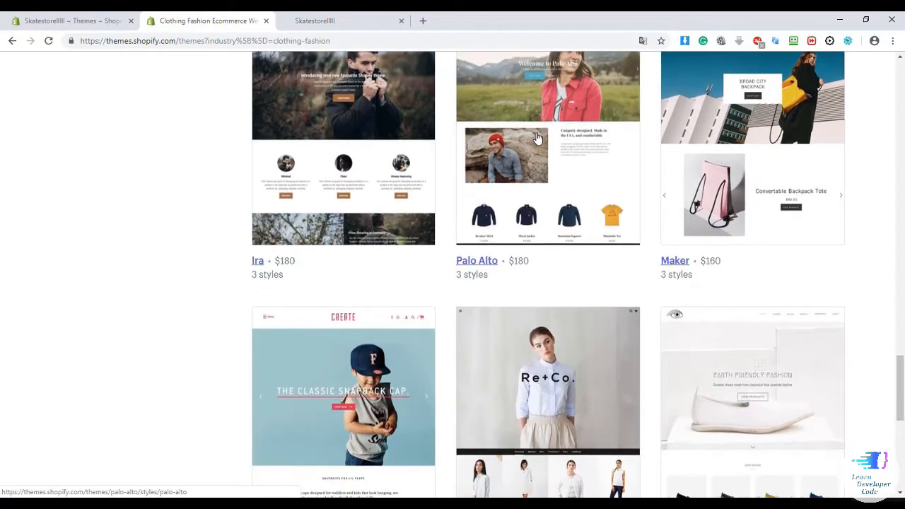
pyautogui.scroll(-3, 537, 136)
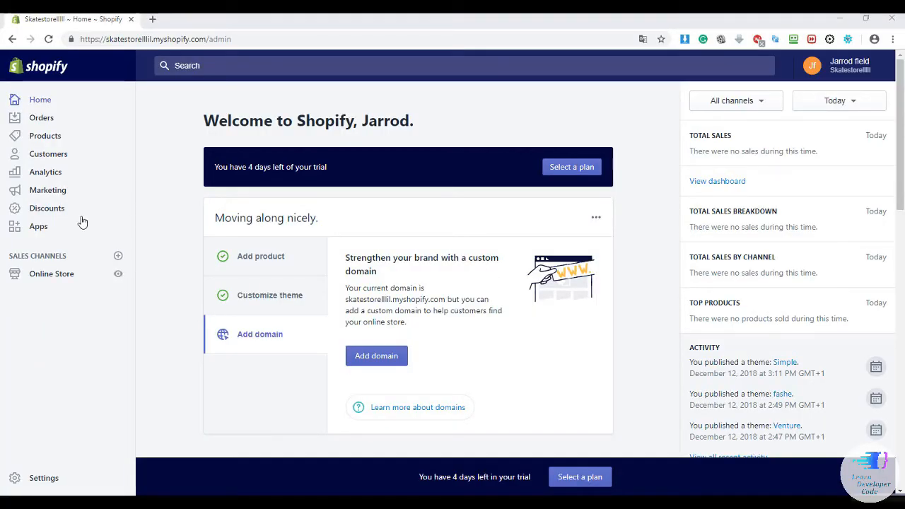
# From the Apps page, go to the Shopify App Store and search for 'Backups'.
pyautogui.click(54, 227)
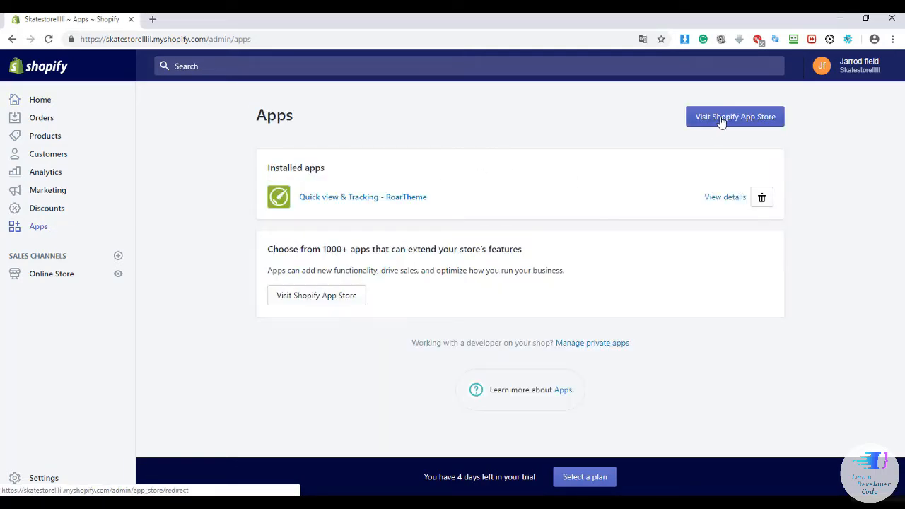
pyautogui.click(721, 122)
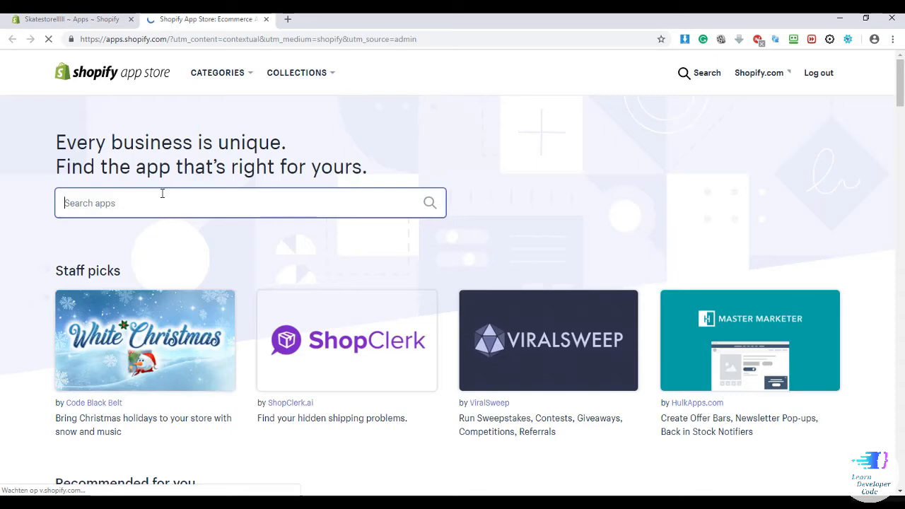
pyautogui.write('Backups')
pyautogui.press('Return')
pyautogui.rightClick(163, 194)
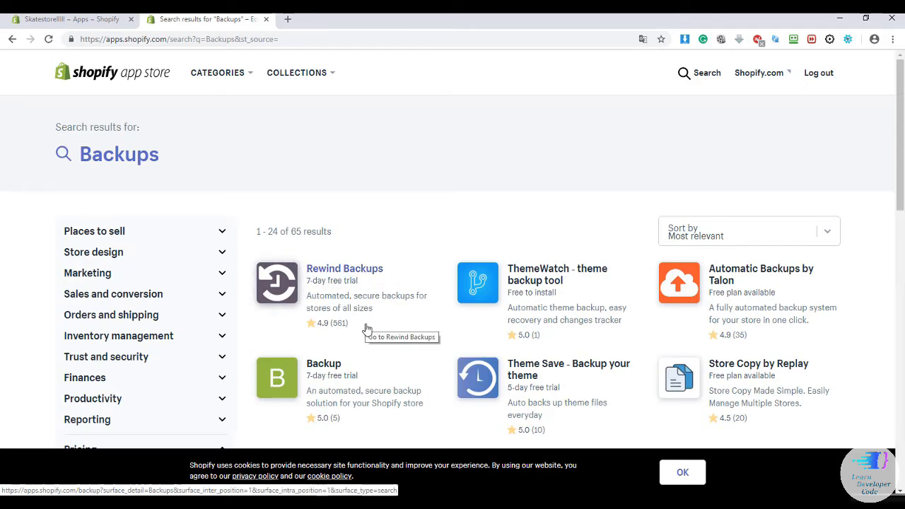
# Open the Rewind Backups listing and choose Add app to begin installing it.
pyautogui.click(344, 272)
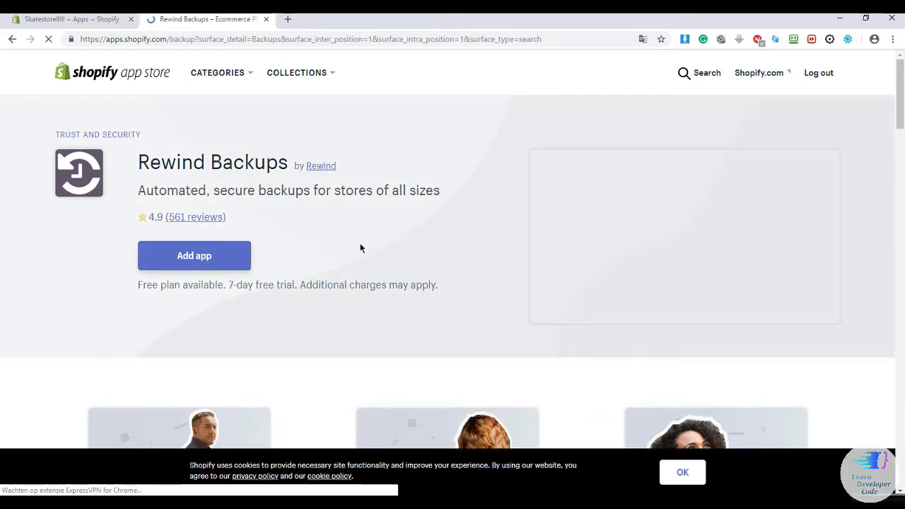
pyautogui.click(207, 262)
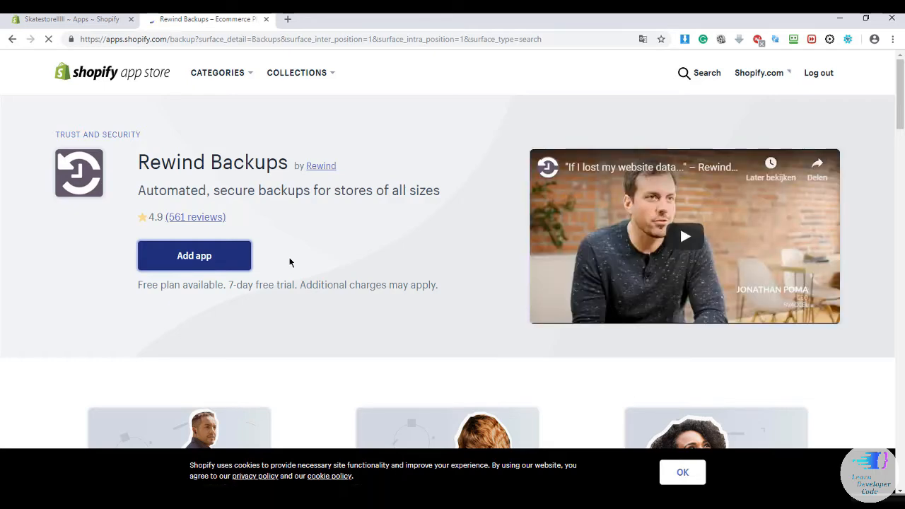
pyautogui.scroll(-5, 390, 234)
pyautogui.scroll(-3, 390, 235)
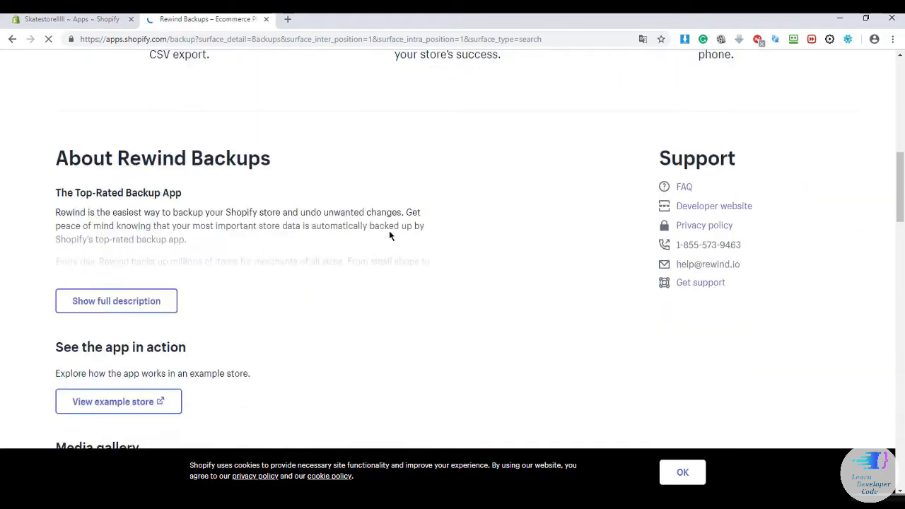
pyautogui.scroll(8, 388, 233)
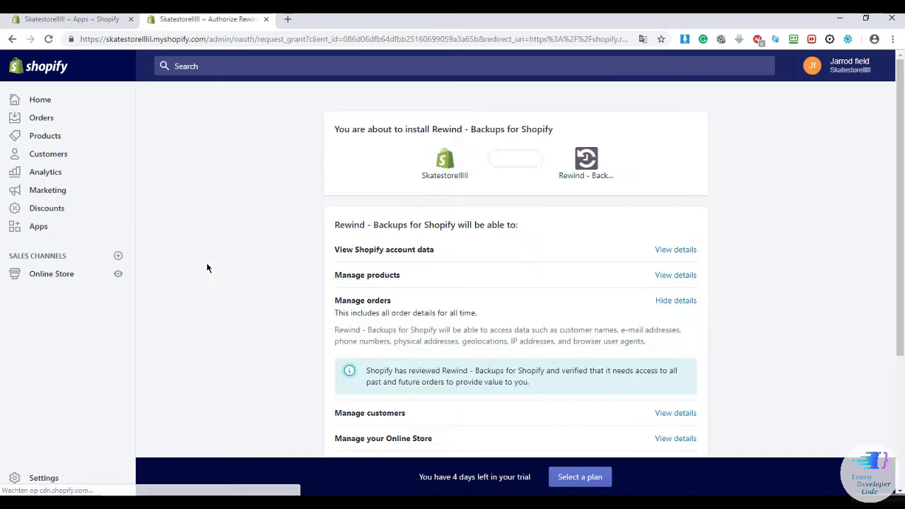
# Approve the Rewind - Backups for Shopify installation on its permissions page.
pyautogui.scroll(-3, 679, 329)
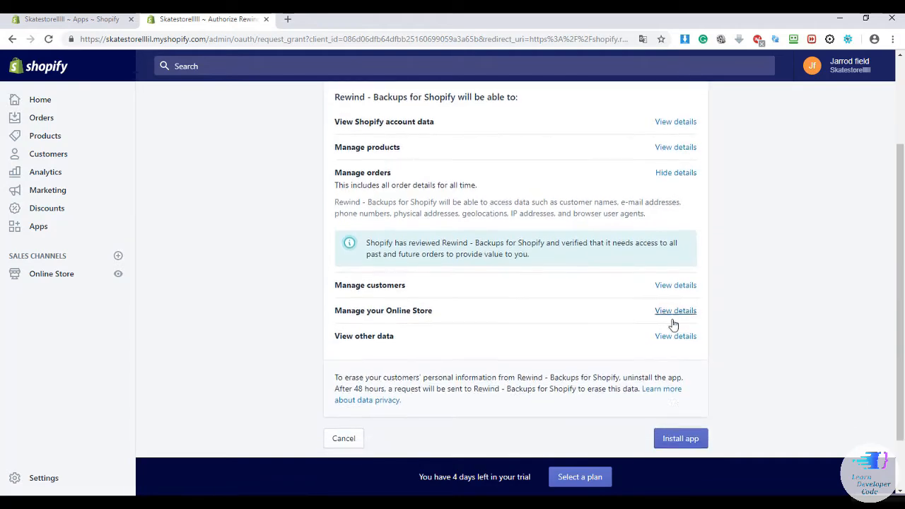
pyautogui.scroll(-1, 673, 324)
pyautogui.click(680, 396)
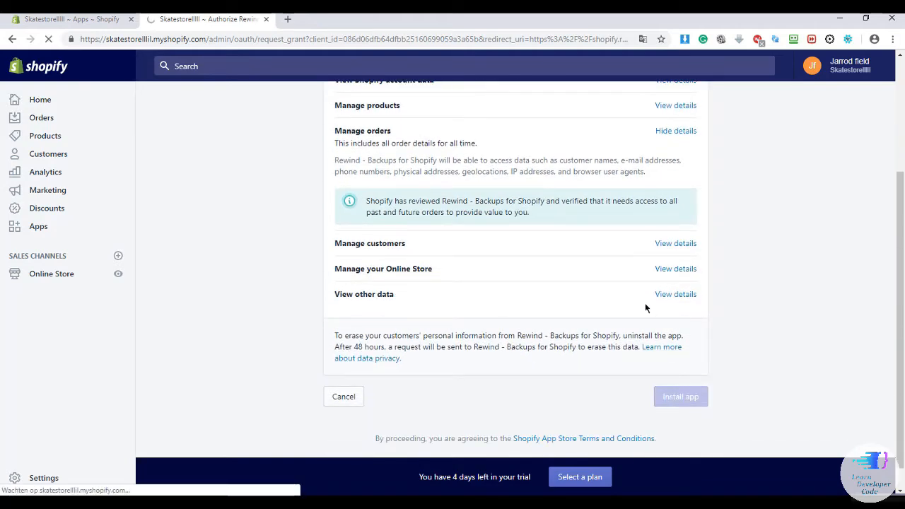
pyautogui.scroll(1, 645, 307)
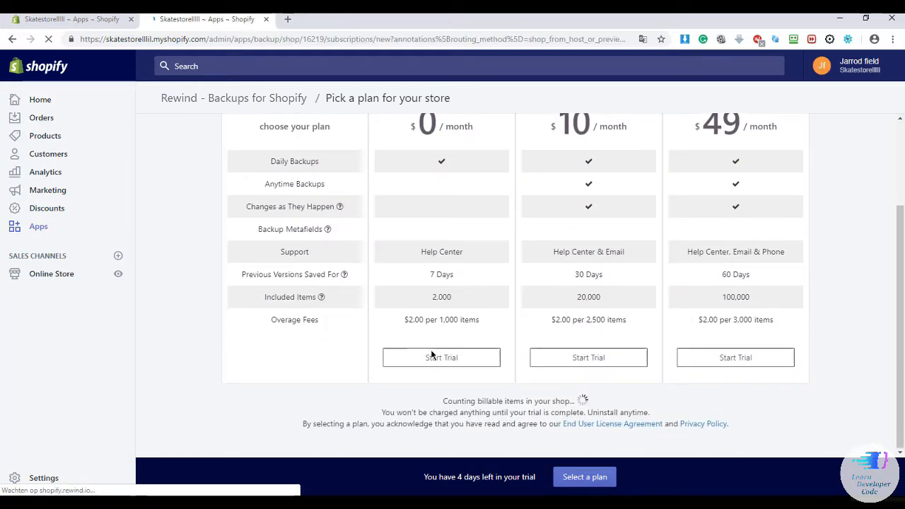
# Start the trial of Rewind's Free Forever $0 backup plan.
pyautogui.click(433, 356)
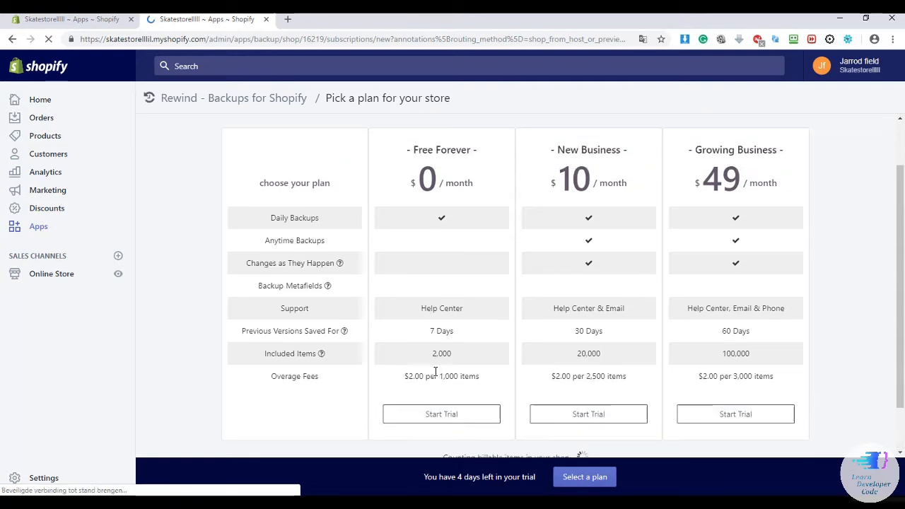
pyautogui.click(444, 415)
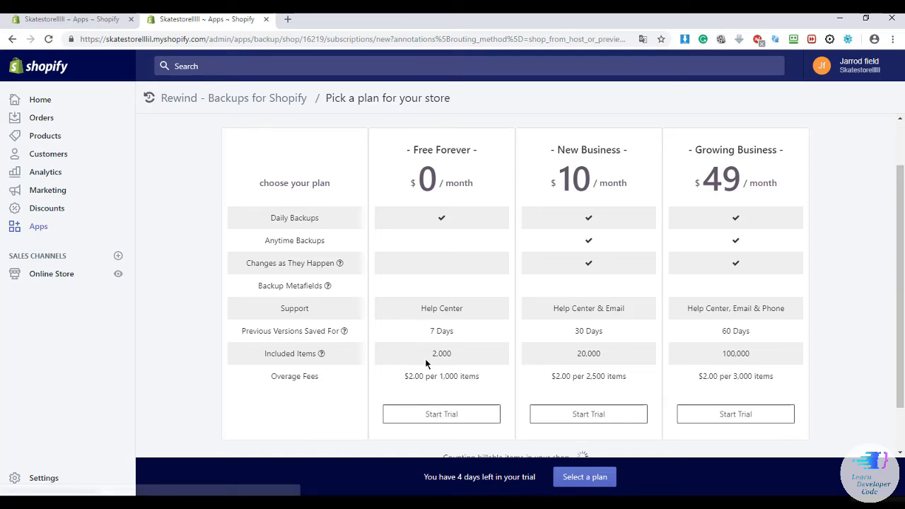
pyautogui.click(435, 413)
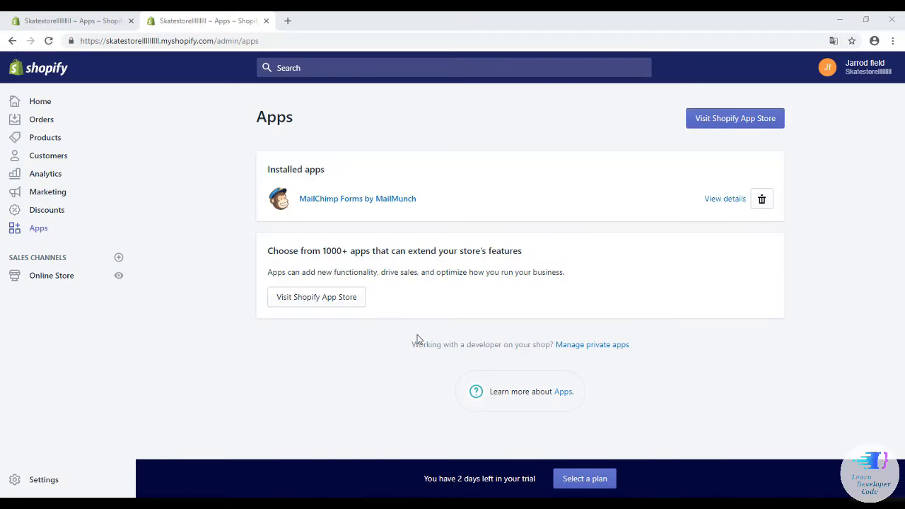
# Search the Shopify App Store for 'Bulk discounts' and open the Bulk Discounts listing.
pyautogui.click(737, 120)
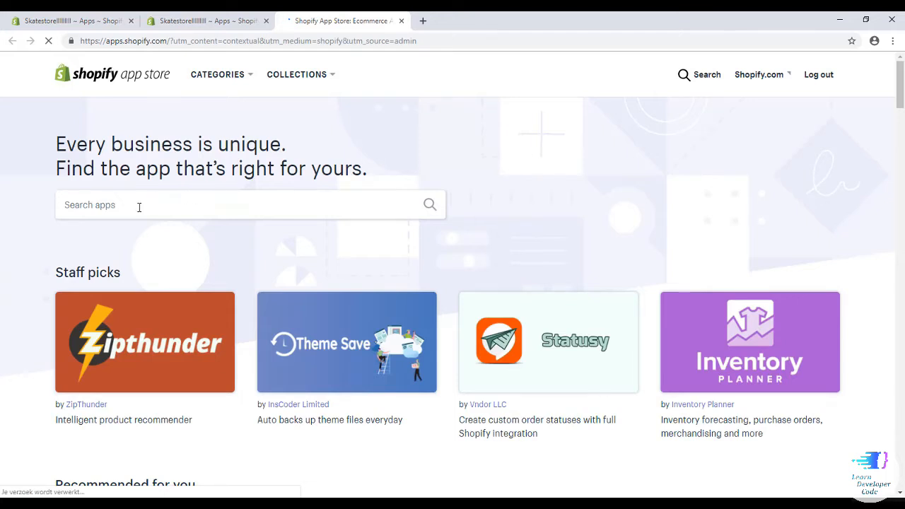
pyautogui.click(137, 206)
pyautogui.write('Bu')
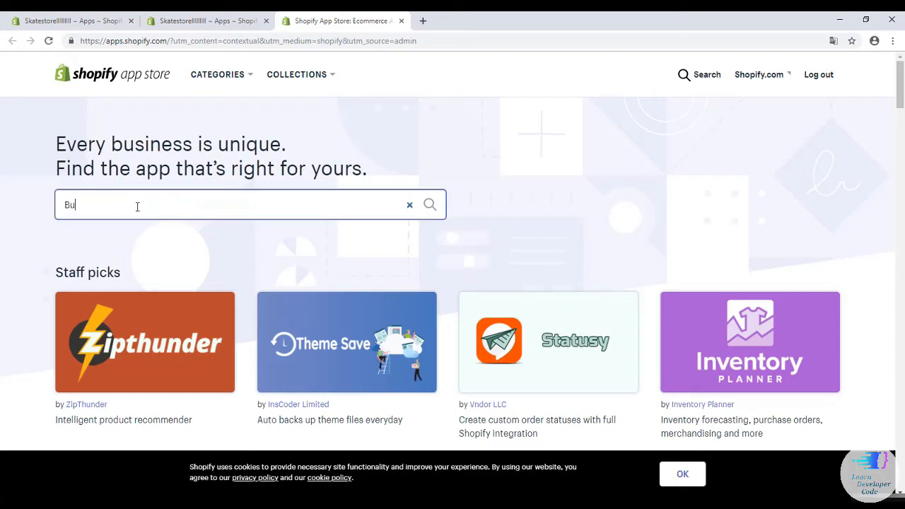
pyautogui.write('lk discounts')
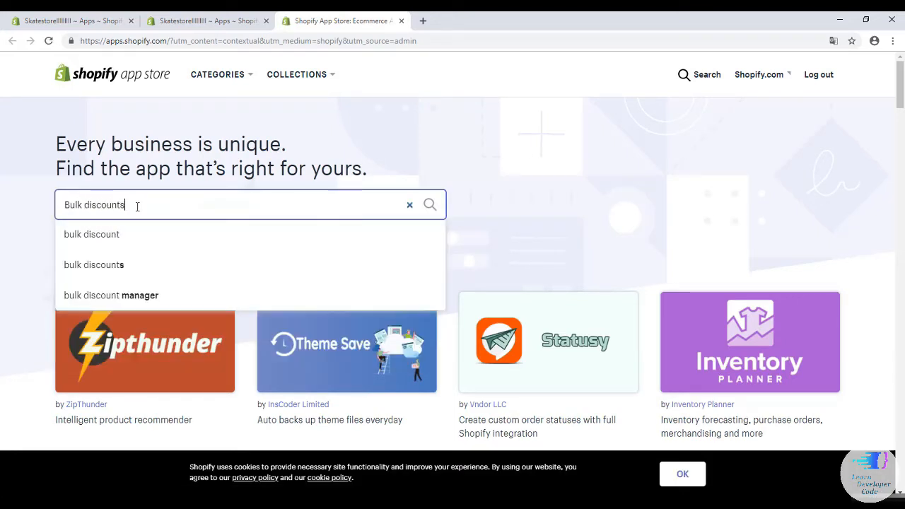
pyautogui.press('Return')
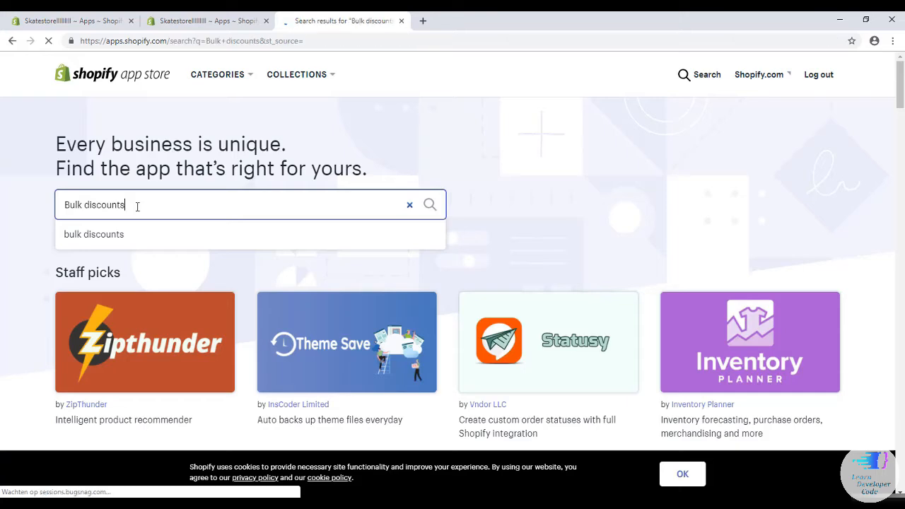
pyautogui.scroll(-1, 375, 178)
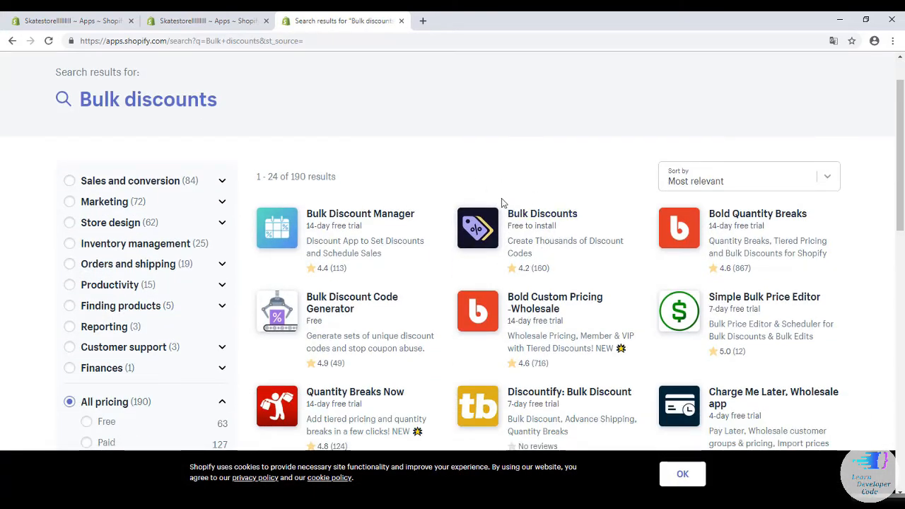
pyautogui.click(538, 214)
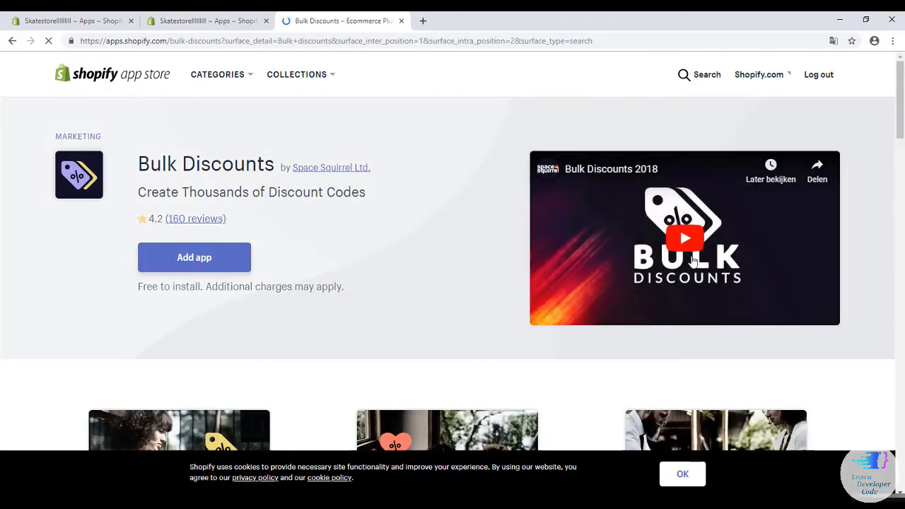
# Add Bulk Discounts to the store and approve its installation.
pyautogui.click(189, 264)
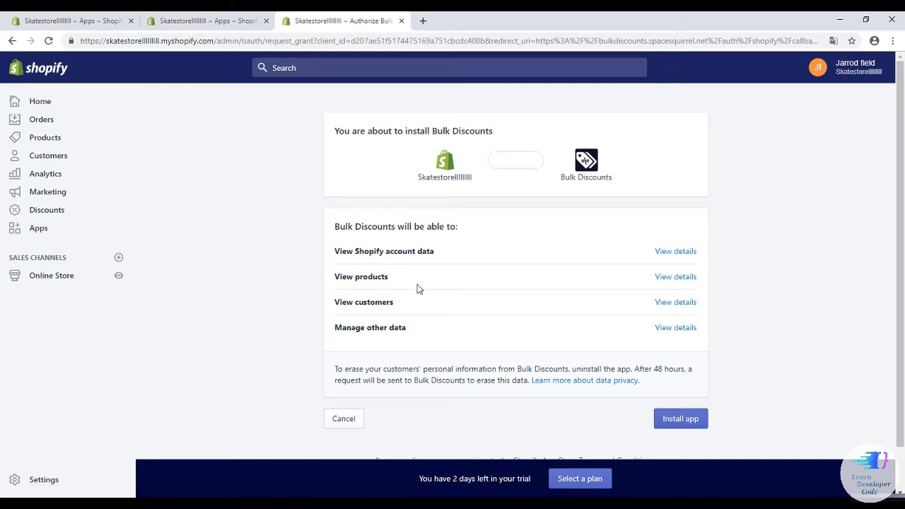
pyautogui.click(665, 423)
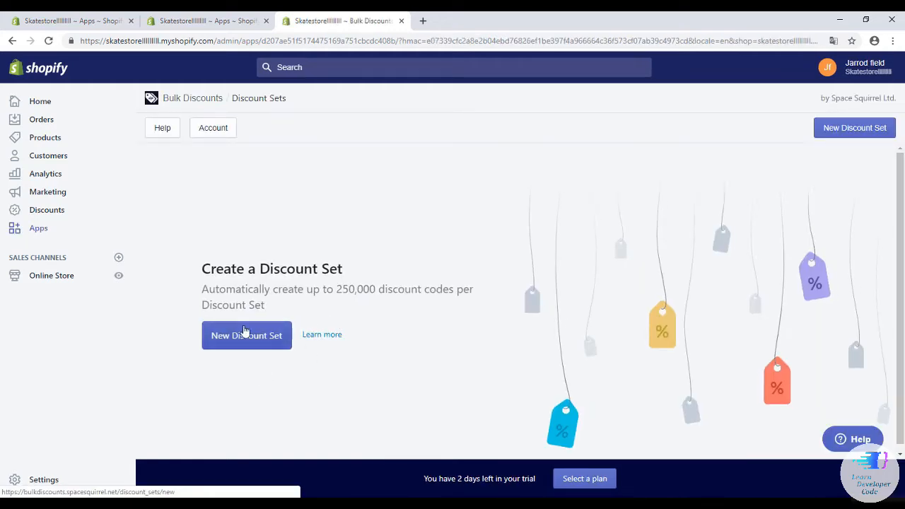
# Start a new discount set and name it 'Sale'.
pyautogui.click(238, 346)
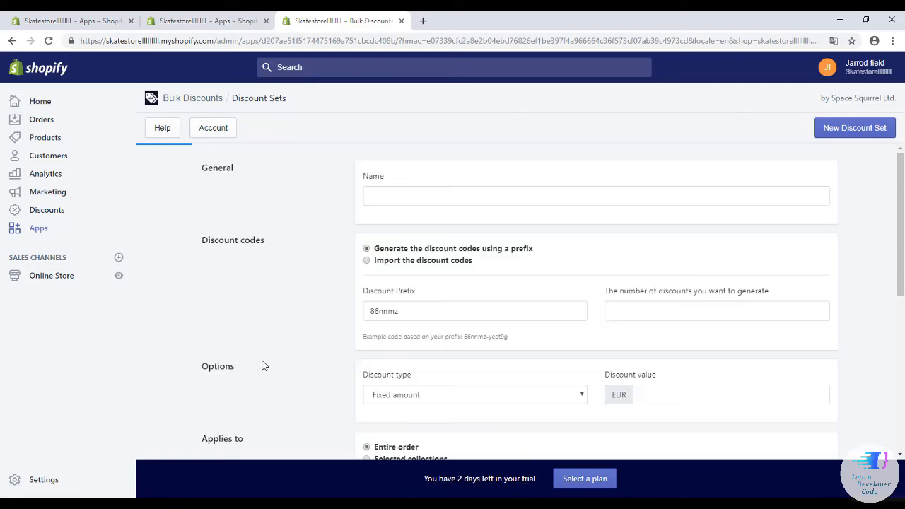
pyautogui.click(376, 195)
pyautogui.write('Stem')
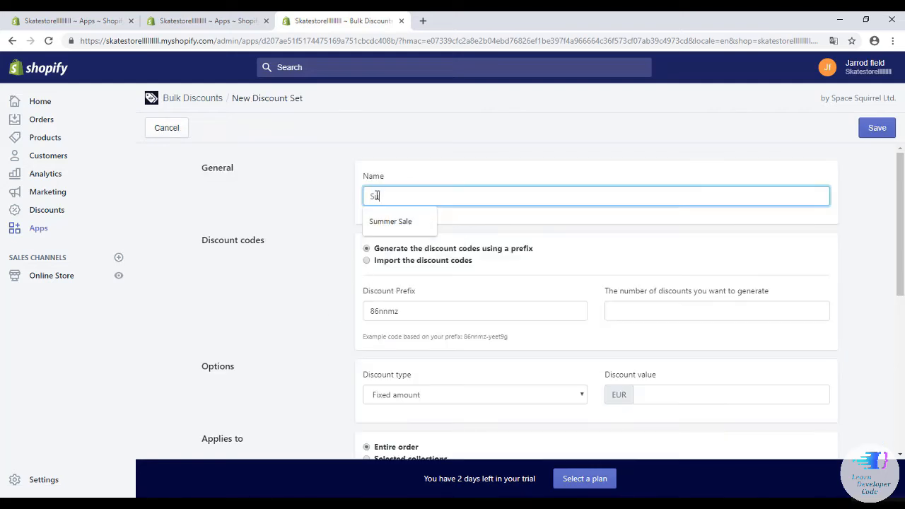
pyautogui.press('BackSpace')
pyautogui.write('mmer Sale')
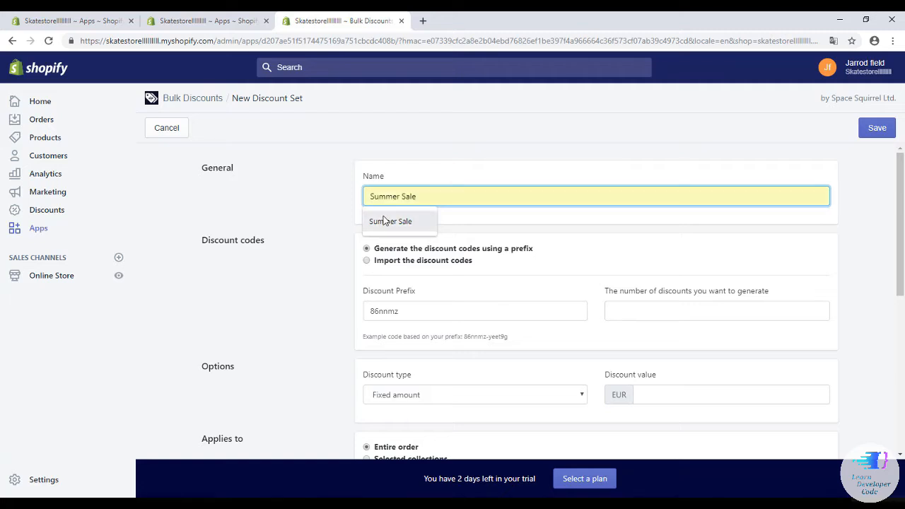
pyautogui.click(382, 220)
pyautogui.click(411, 302)
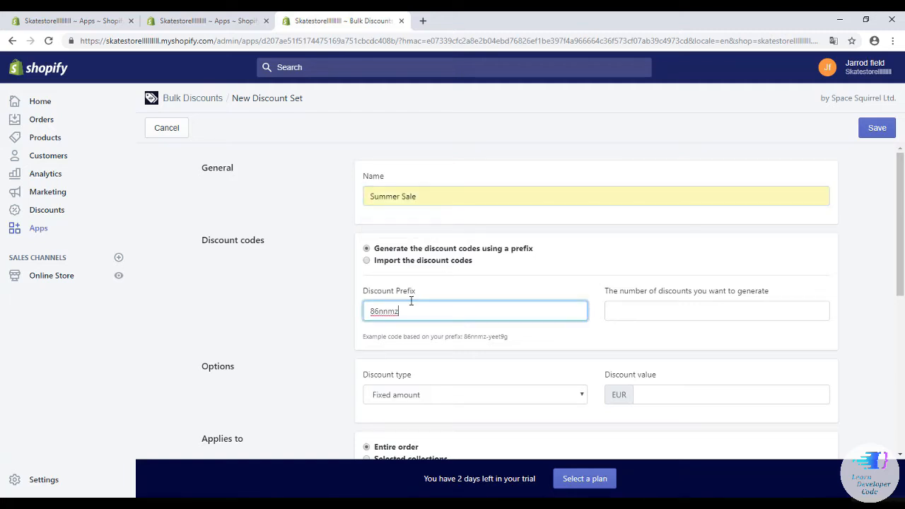
pyautogui.click(420, 202)
pyautogui.press('BackSpace')
pyautogui.press('BackSpace')
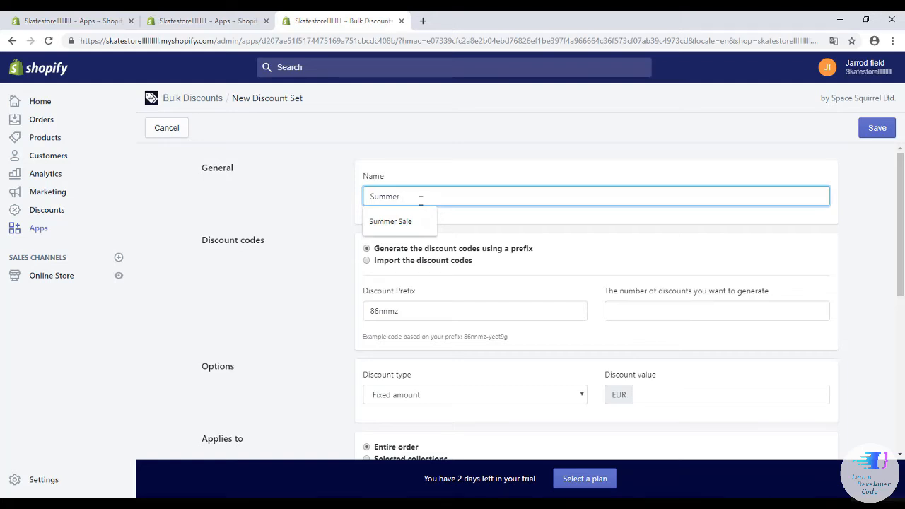
pyautogui.write('Sale')
pyautogui.moveTo(398, 198); pyautogui.dragTo(324, 197)
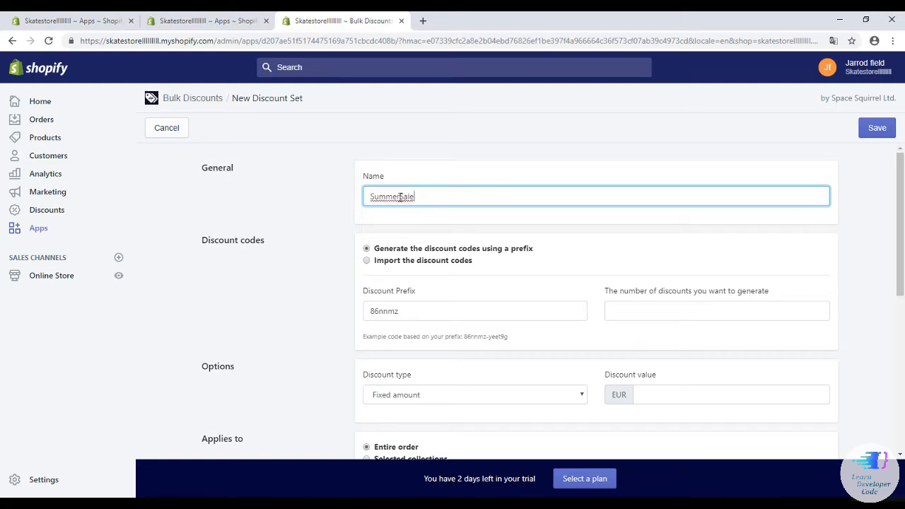
pyautogui.press('BackSpace')
pyautogui.click(425, 317)
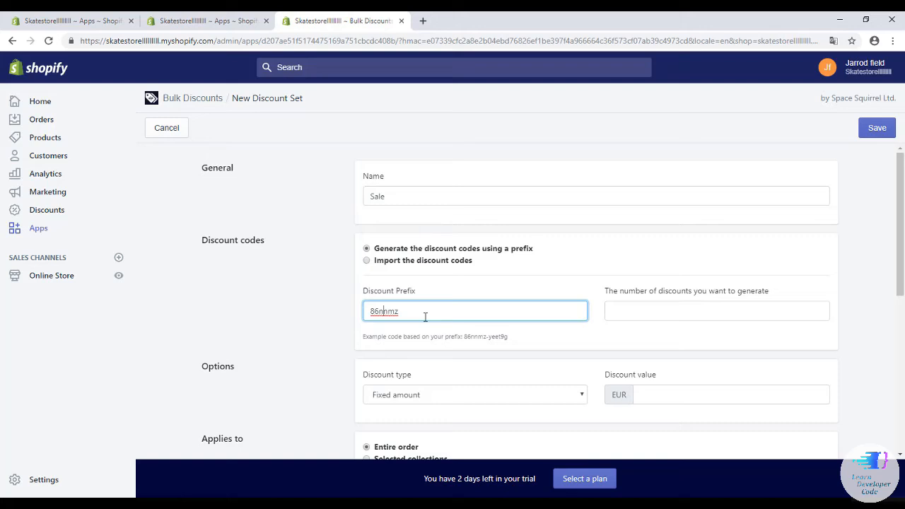
# Set a fixed discount value of 15 and generate 100 codes.
pyautogui.doubleClick(365, 314)
pyautogui.scroll(-1, 447, 303)
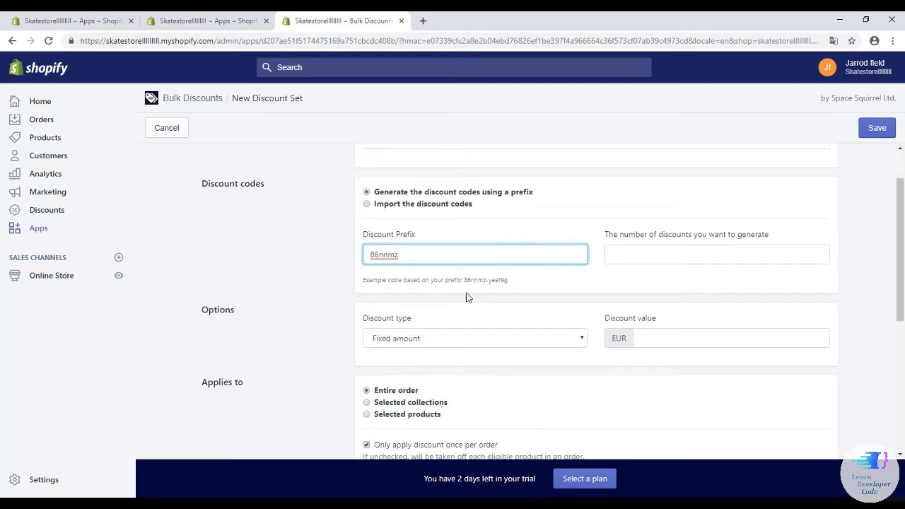
pyautogui.click(644, 338)
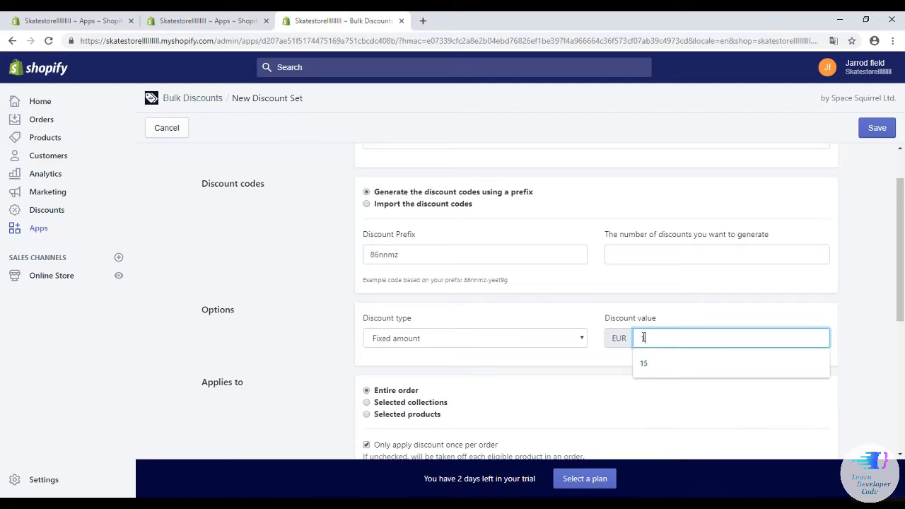
pyautogui.write('15')
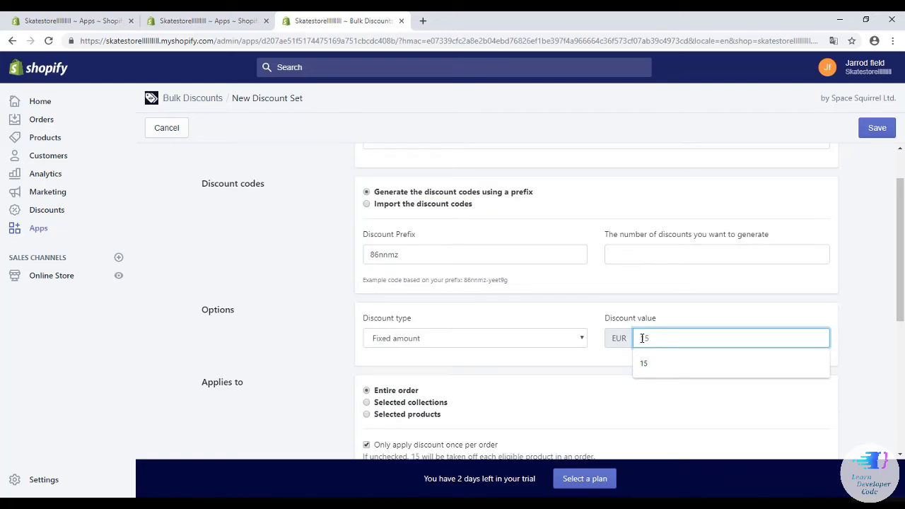
pyautogui.click(634, 259)
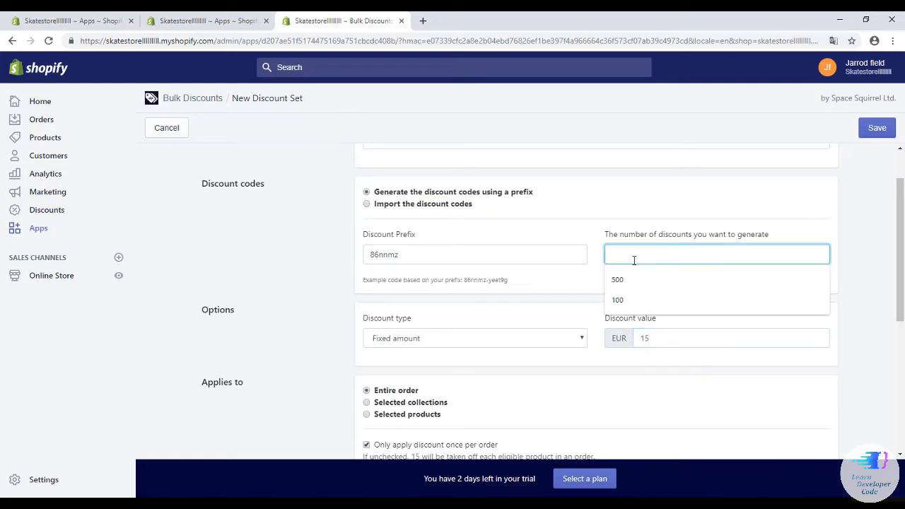
pyautogui.write('100')
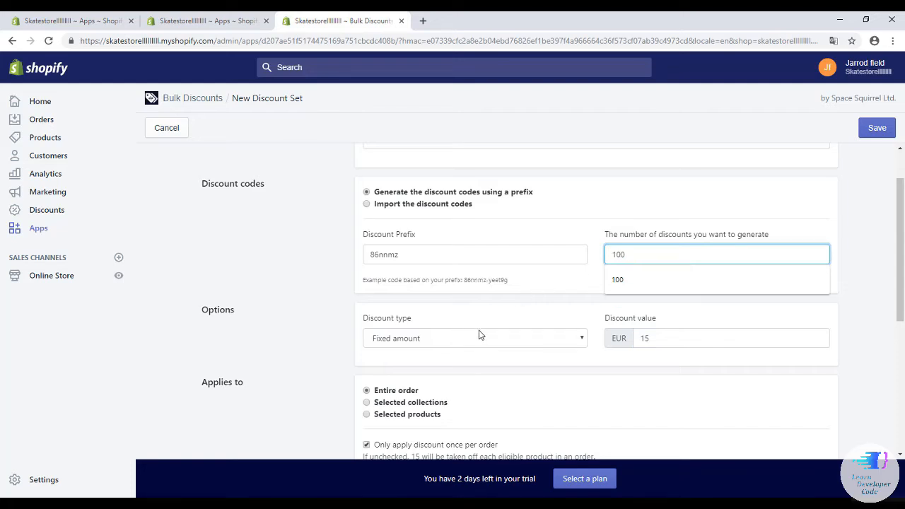
pyautogui.click(328, 329)
pyautogui.scroll(-2, 336, 320)
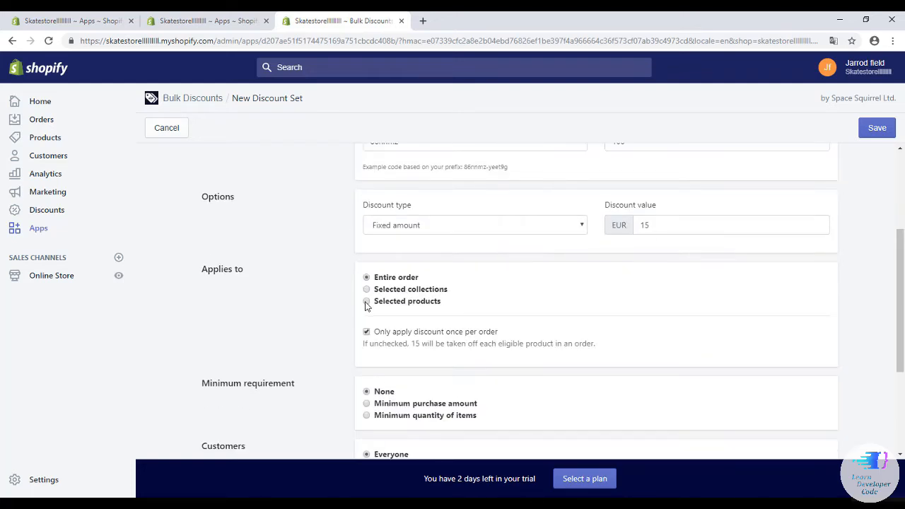
# Limit the Sale discount to the Men Jacket product.
pyautogui.click(366, 303)
pyautogui.scroll(-1, 377, 269)
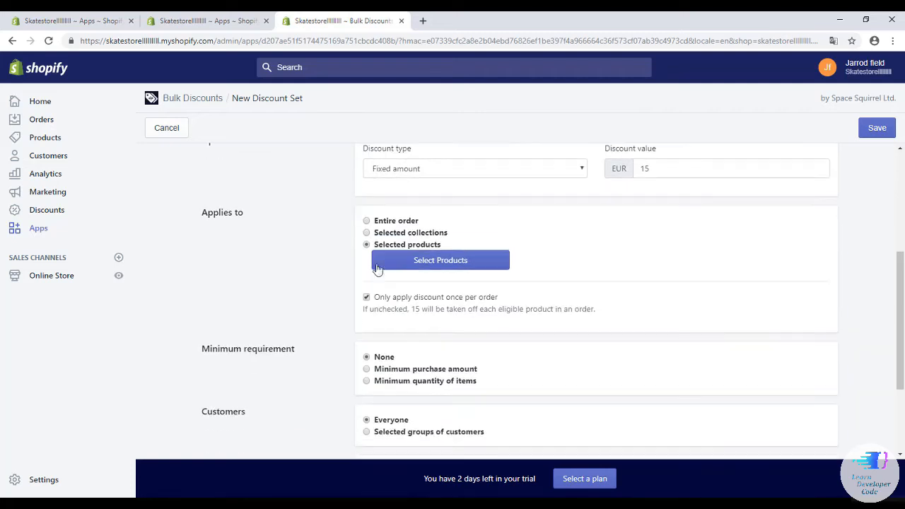
pyautogui.click(419, 264)
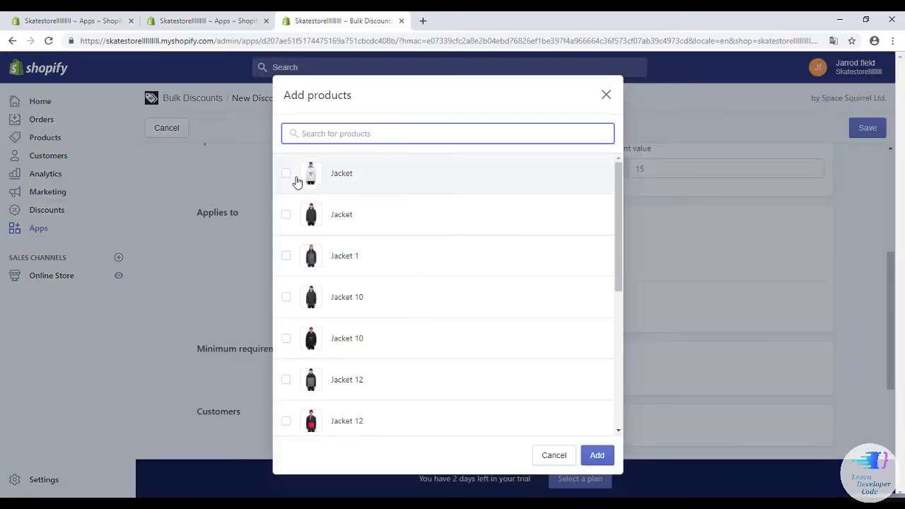
pyautogui.scroll(-6, 312, 198)
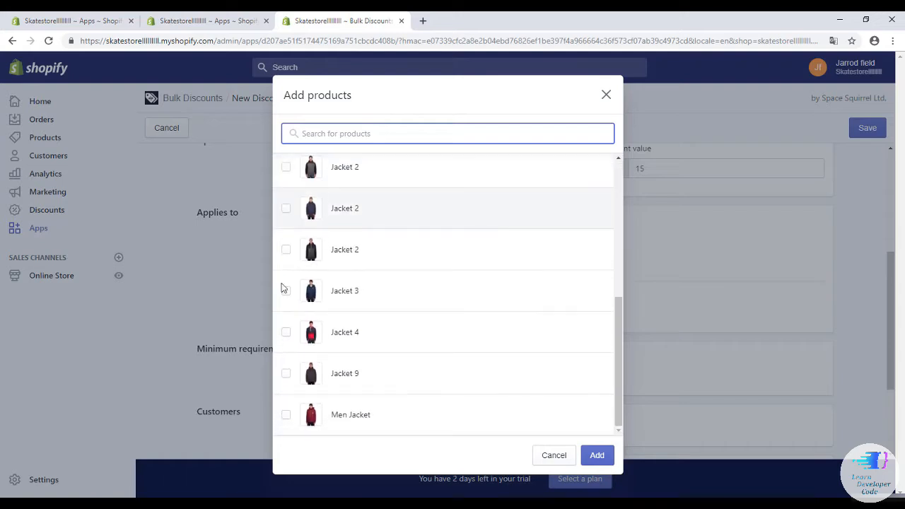
pyautogui.click(286, 415)
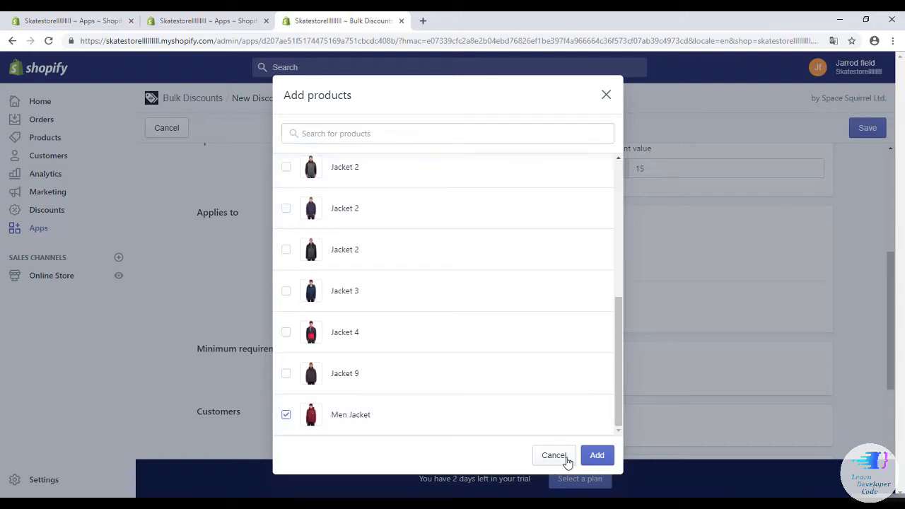
pyautogui.click(598, 456)
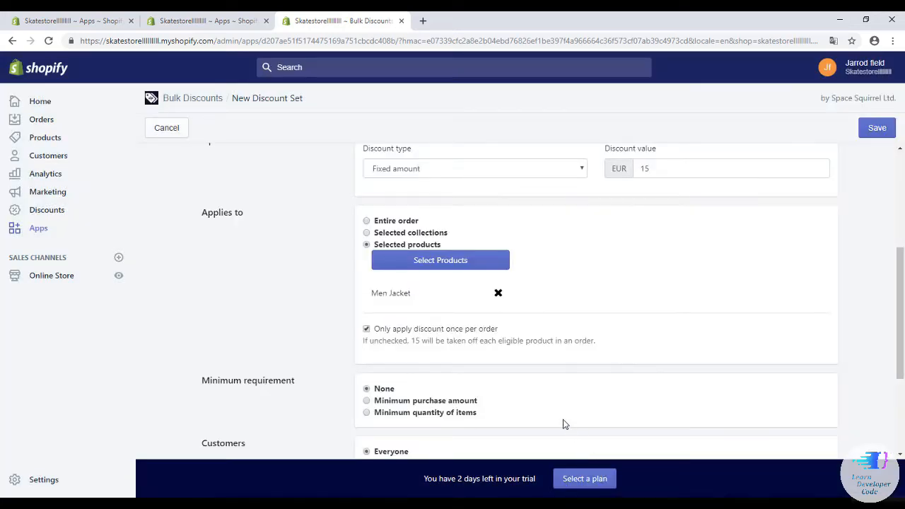
# Review the completed discount set form and save it.
pyautogui.scroll(-2, 502, 358)
pyautogui.scroll(-1, 481, 364)
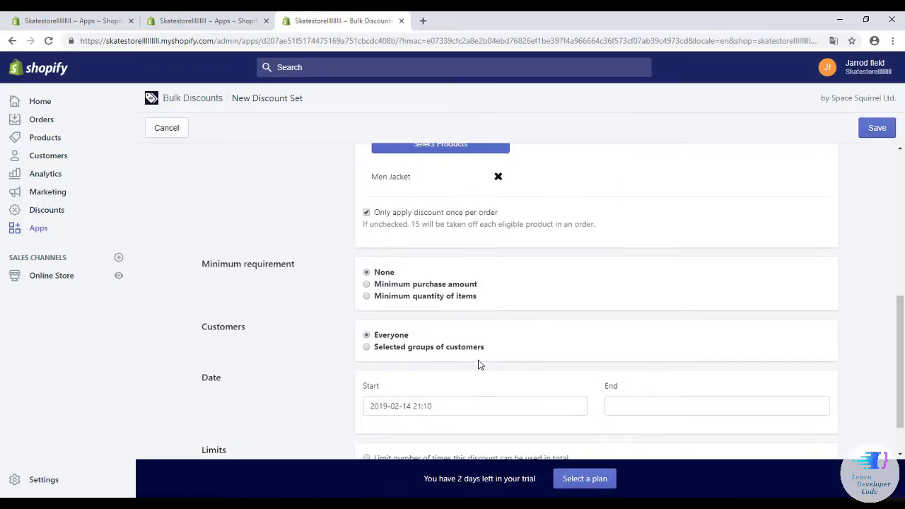
pyautogui.scroll(3, 477, 356)
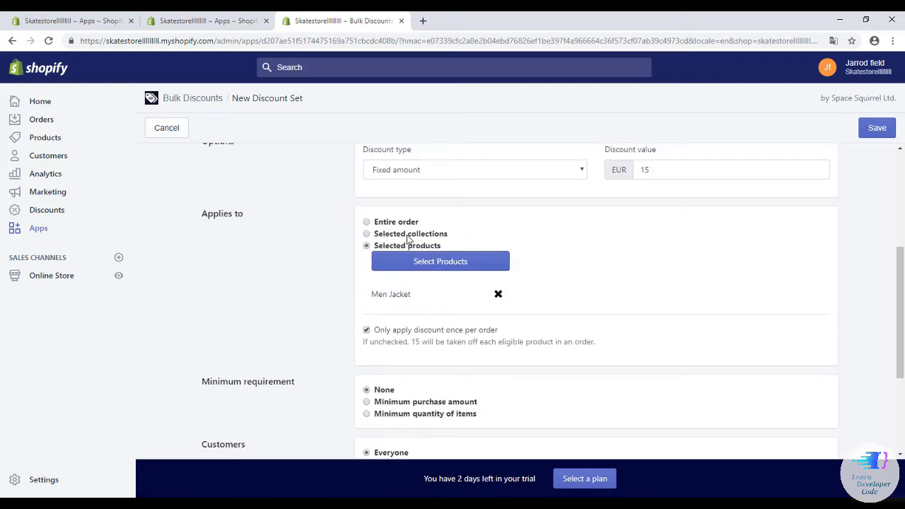
pyautogui.scroll(-3, 436, 258)
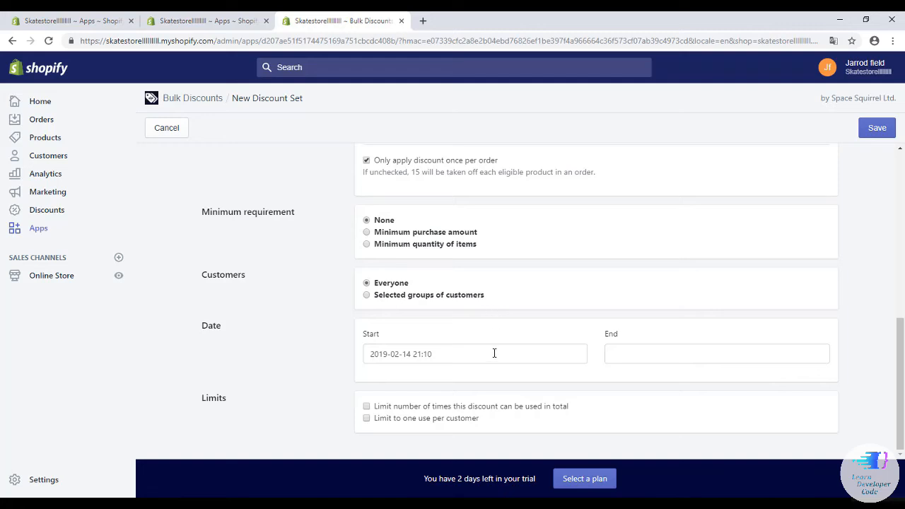
pyautogui.scroll(5, 613, 347)
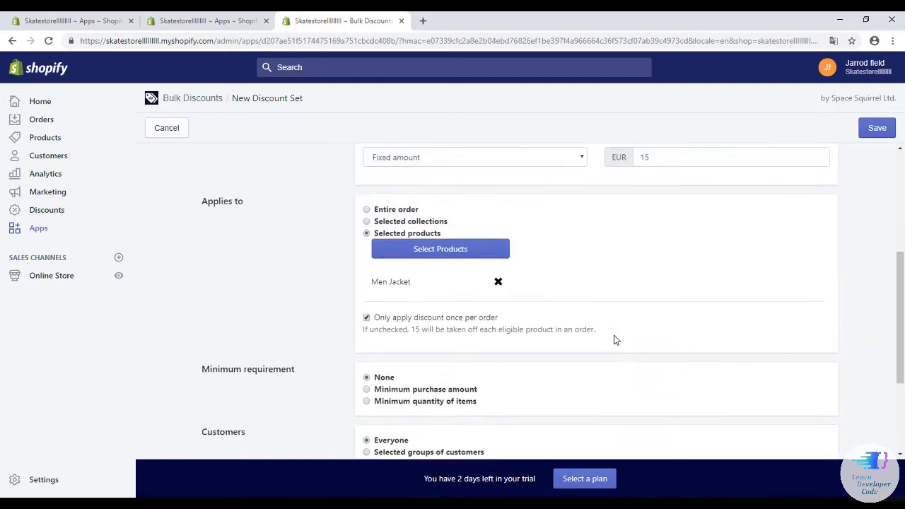
pyautogui.scroll(2, 620, 332)
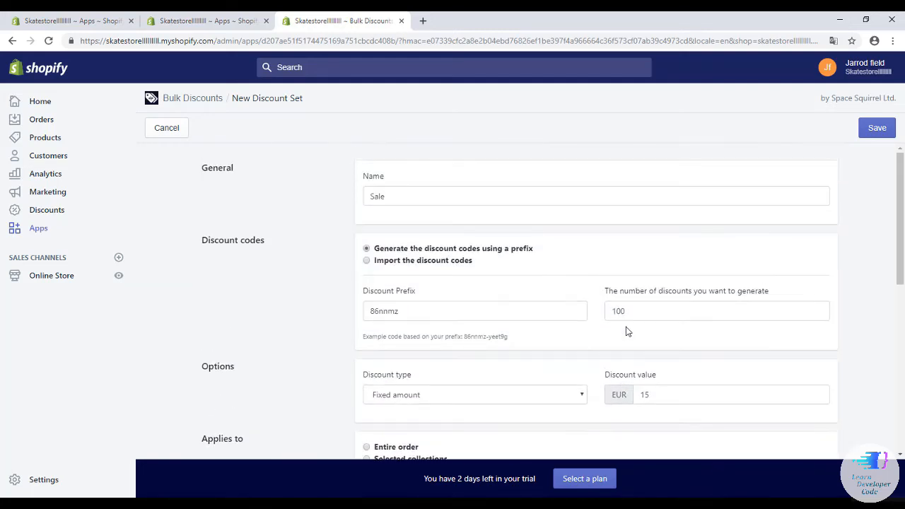
pyautogui.click(865, 130)
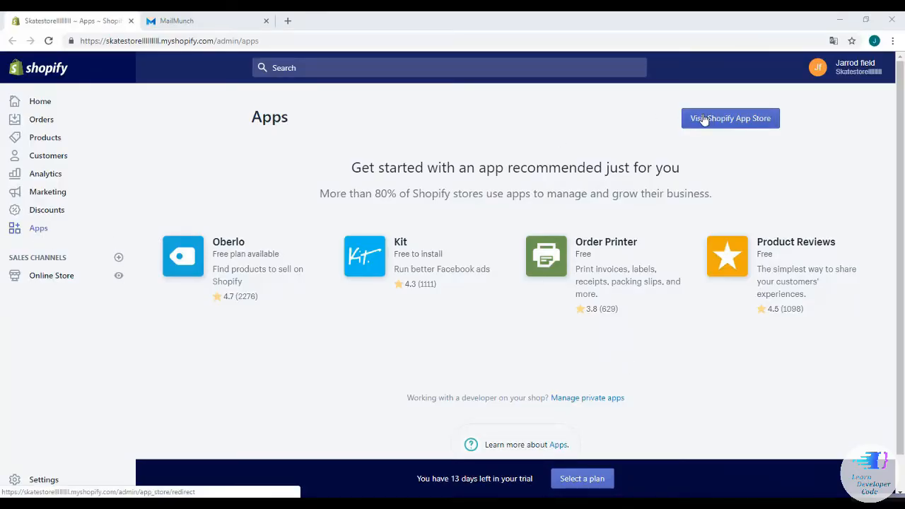
# Open the Shopify App Store in a new tab from the admin's Apps page.
pyautogui.click(266, 21)
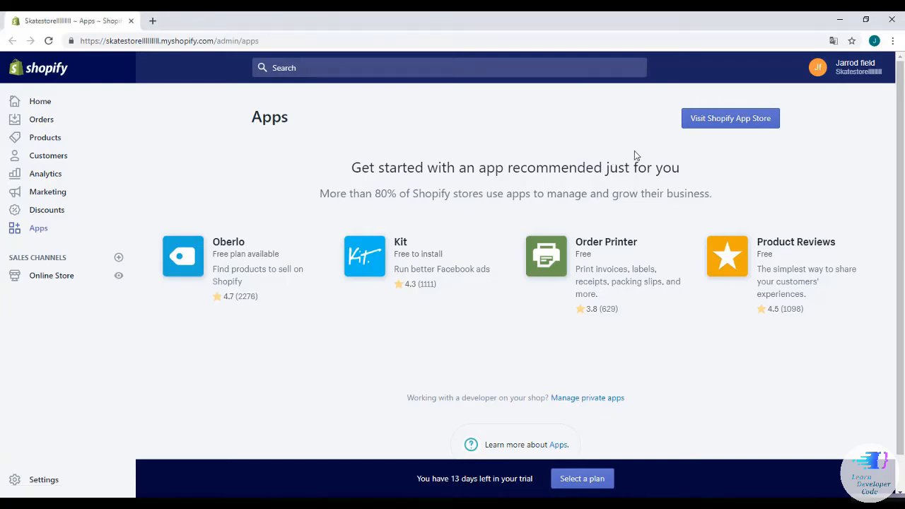
pyautogui.click(705, 120)
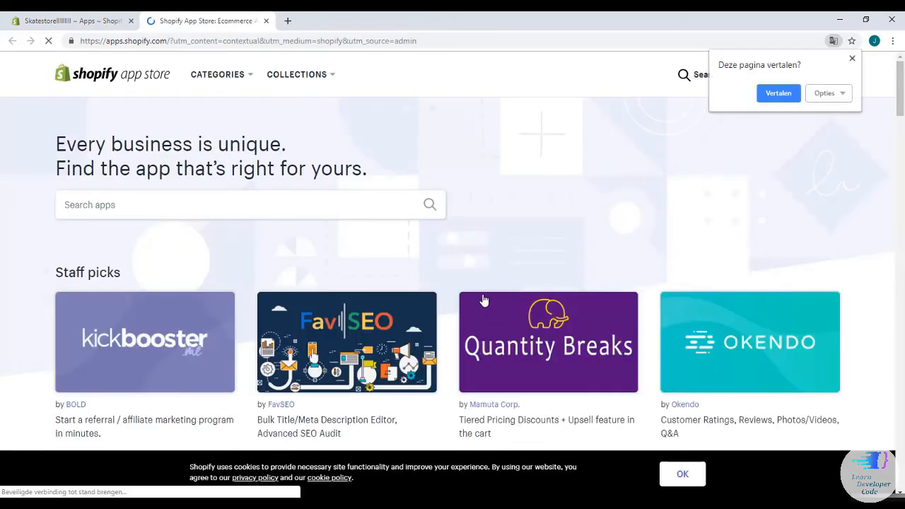
# Search the App Store for 'Mailchimp' and open MailChimp Forms by MailMunch.
pyautogui.click(199, 206)
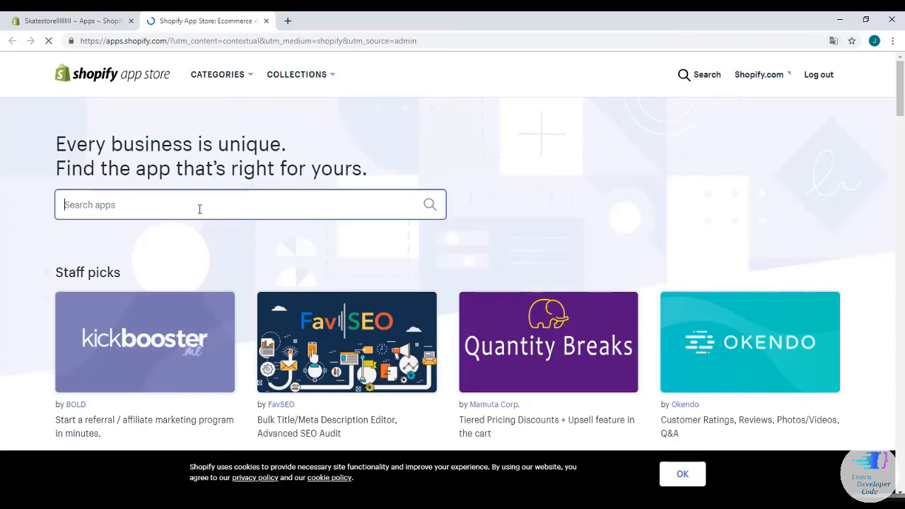
pyautogui.write('Mailchimp')
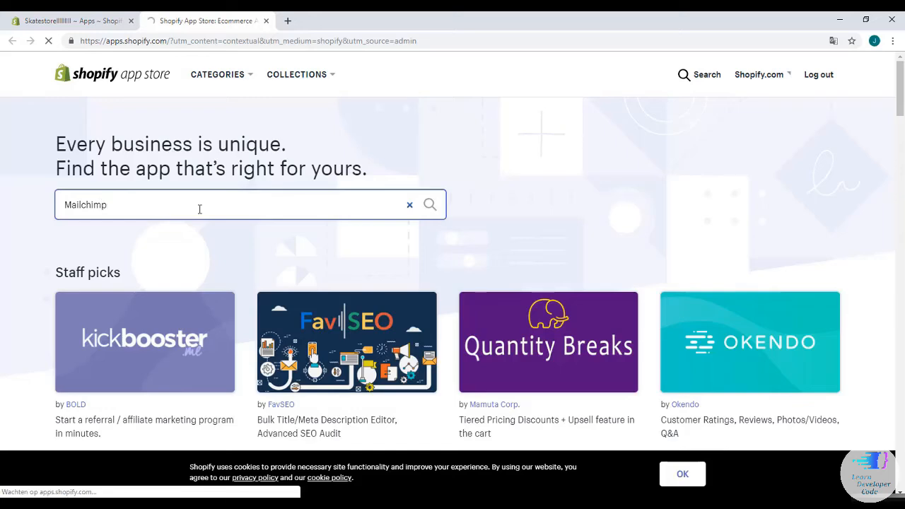
pyautogui.press('Return')
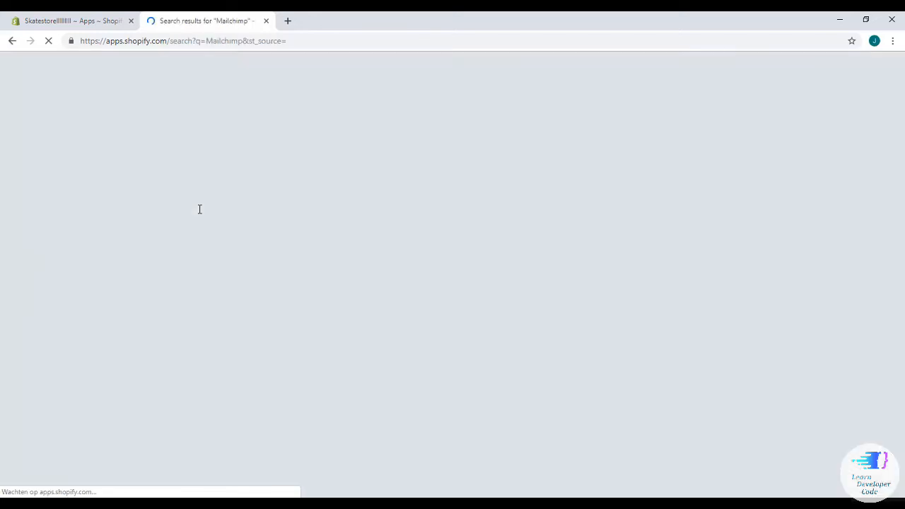
pyautogui.scroll(-3, 307, 186)
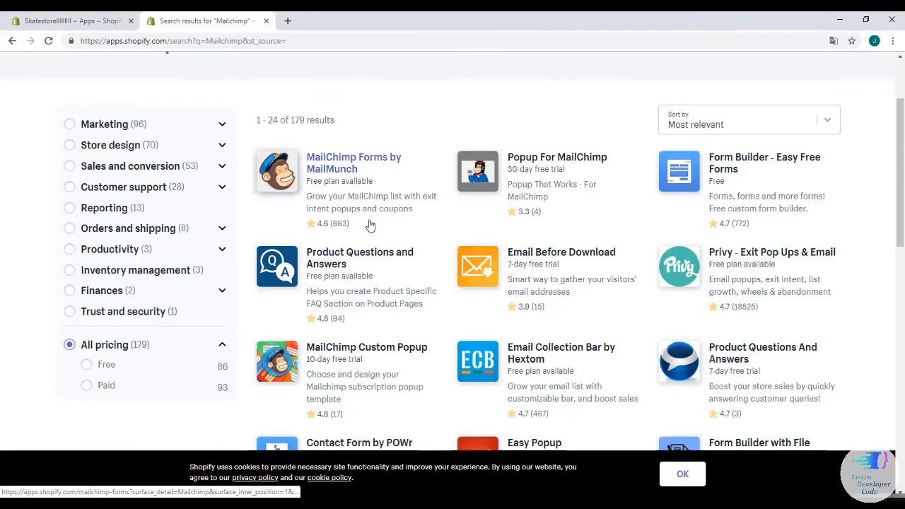
pyautogui.click(334, 169)
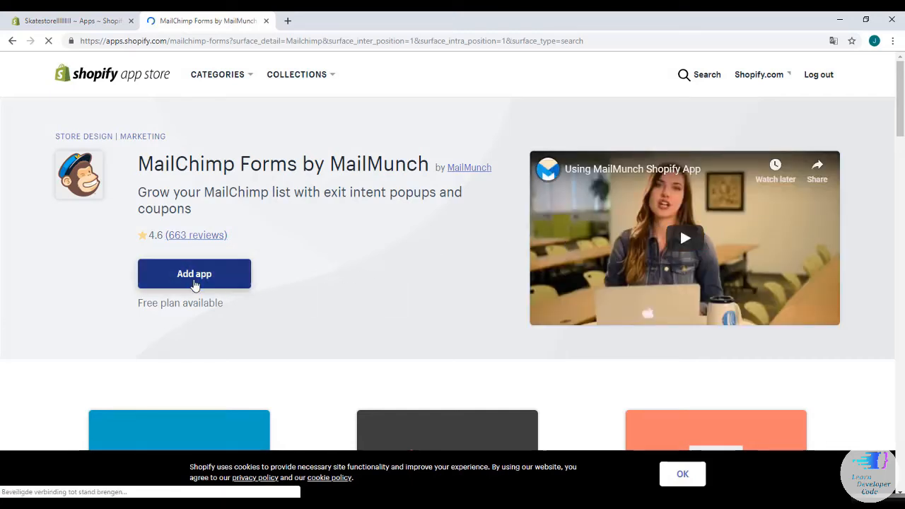
# Add MailChimp Forms by MailMunch to the store and approve the install.
pyautogui.click(195, 278)
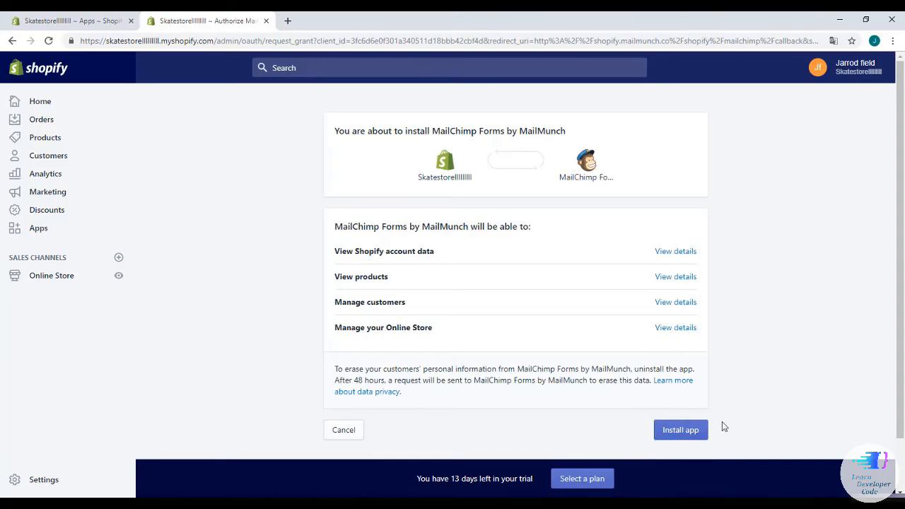
pyautogui.click(686, 430)
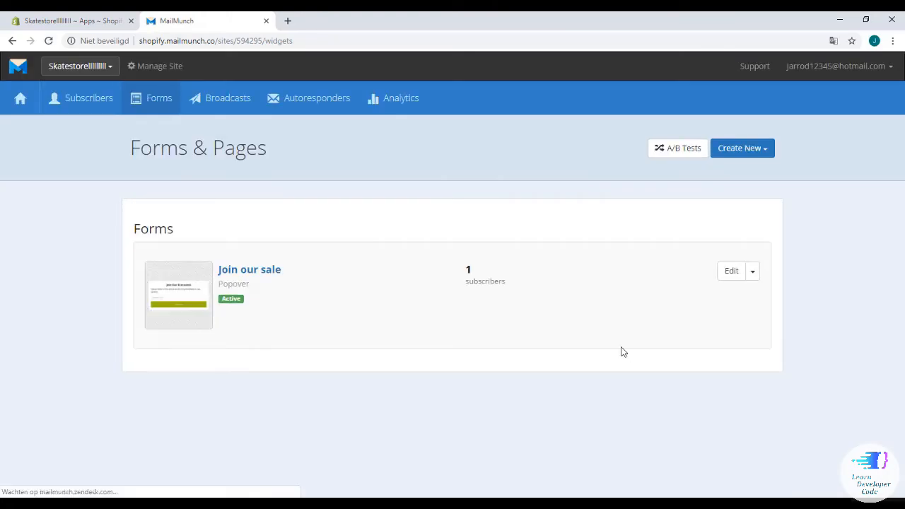
# Create a Simple-theme popover signup form titled 'Join Our Discounts'.
pyautogui.click(740, 152)
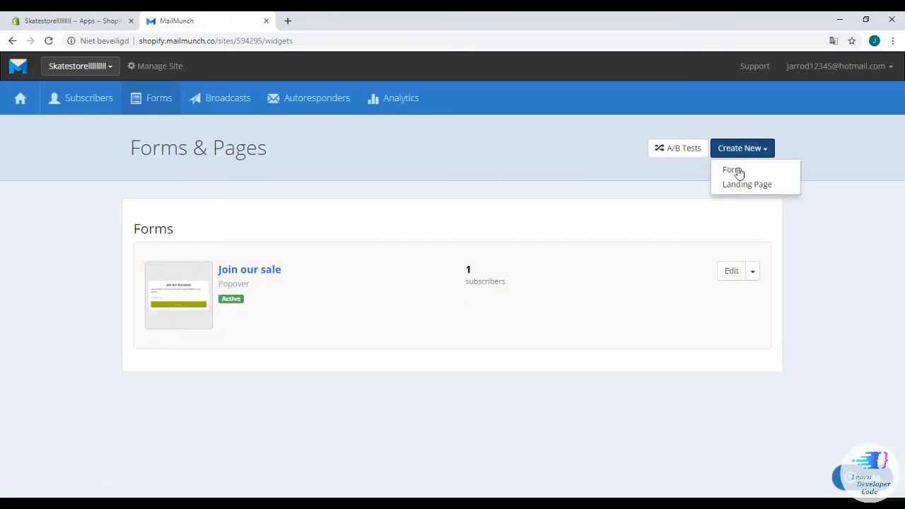
pyautogui.click(739, 176)
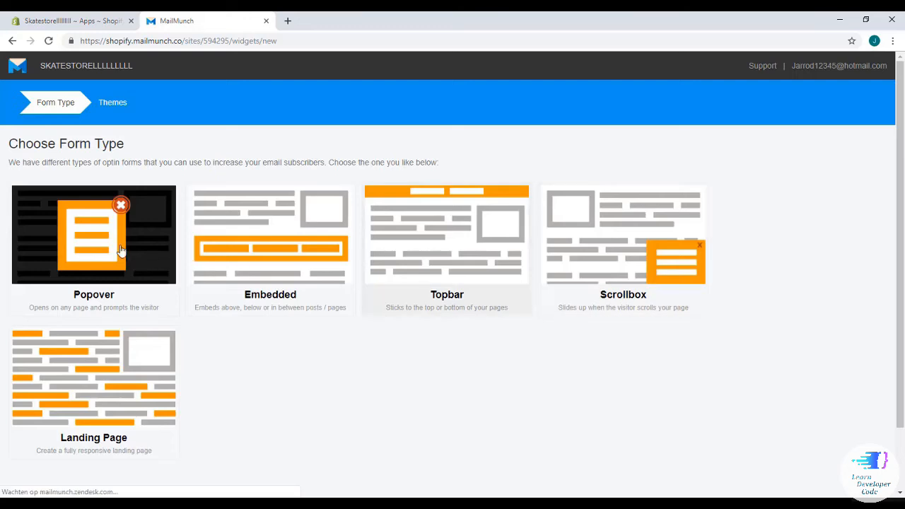
pyautogui.click(115, 249)
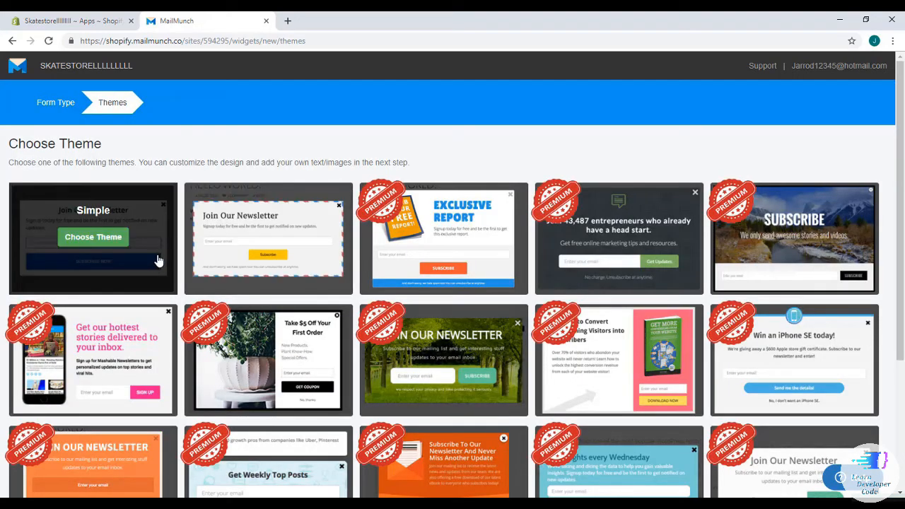
pyautogui.click(120, 239)
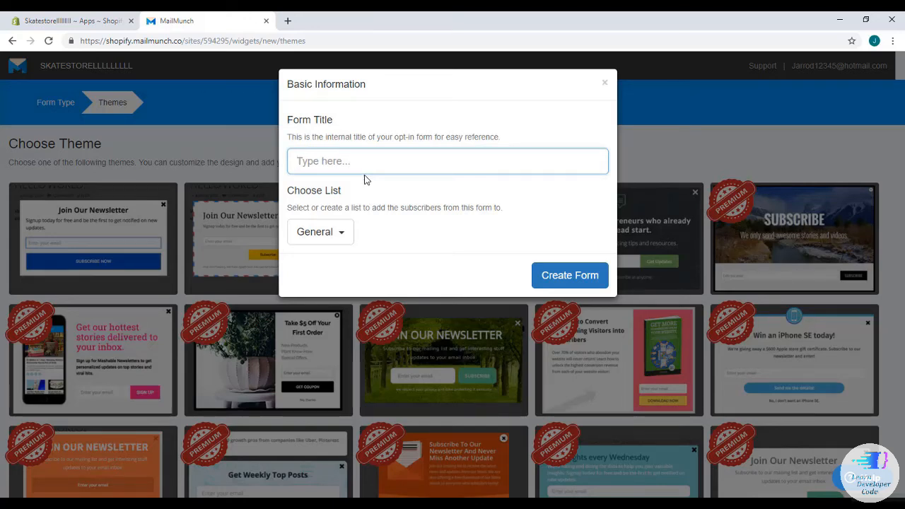
pyautogui.write('Join ')
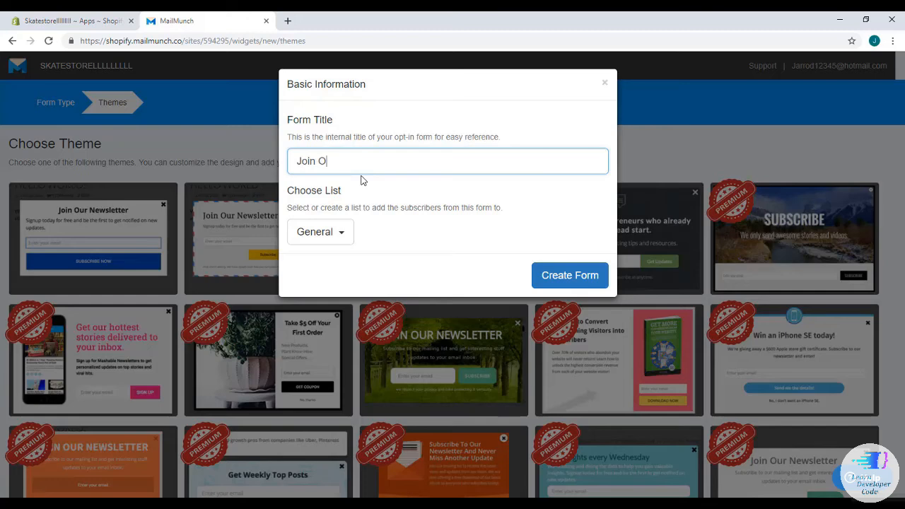
pyautogui.write('Our Discounts')
pyautogui.click(579, 281)
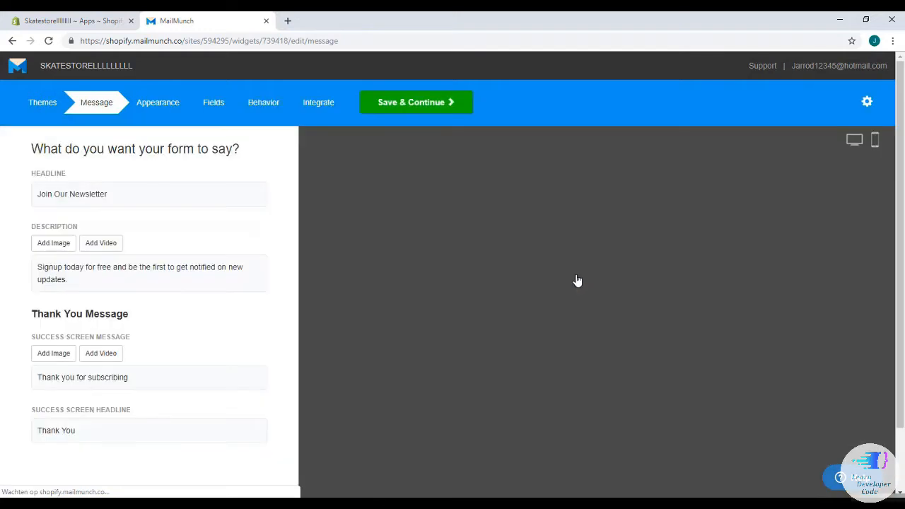
# Replace 'Newsletter' with 'Discounts' in the popup headline.
pyautogui.click(174, 200)
pyautogui.moveTo(116, 212); pyautogui.dragTo(77, 215)
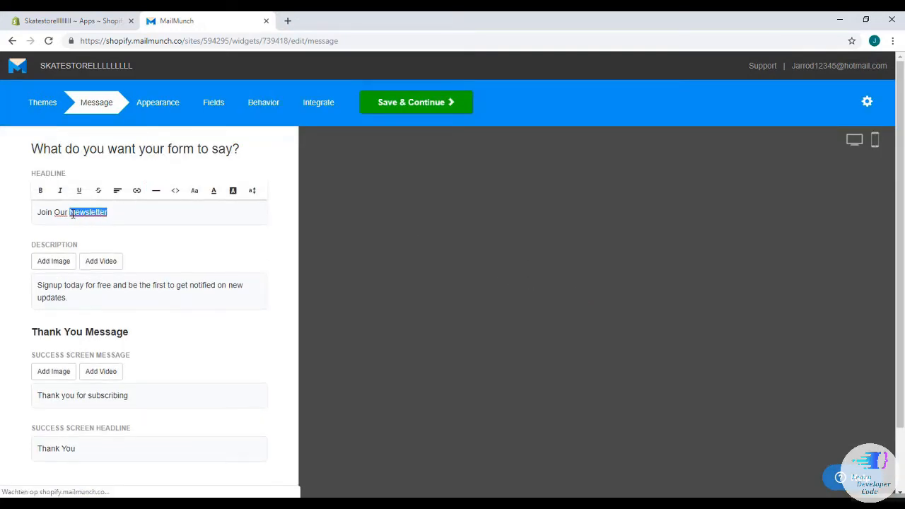
pyautogui.press('BackSpace')
pyautogui.write('Discounts')
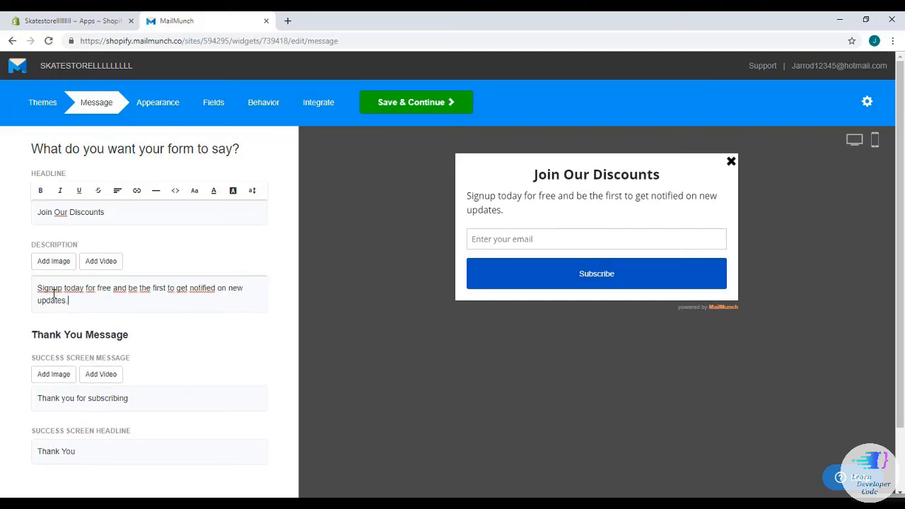
# Review the description and the thank-you screen text, leaving them unchanged.
pyautogui.moveTo(69, 302); pyautogui.dragTo(40, 306)
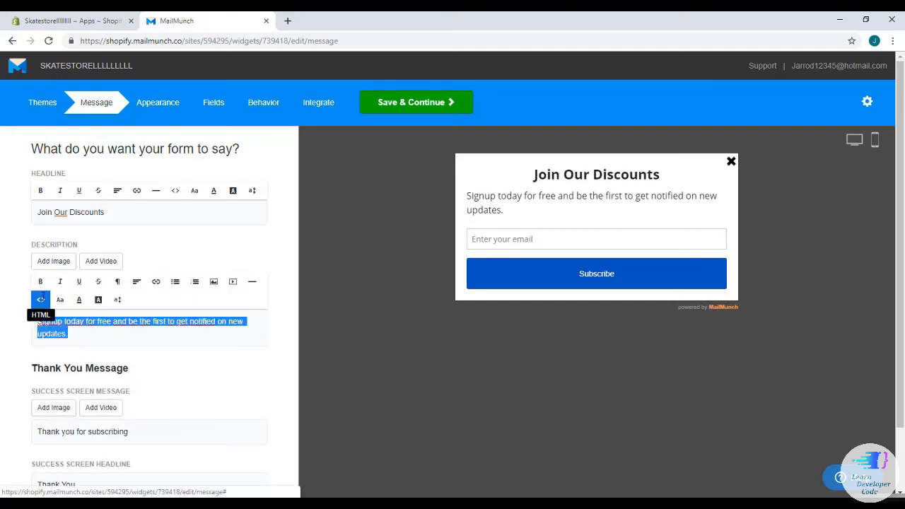
pyautogui.click(85, 331)
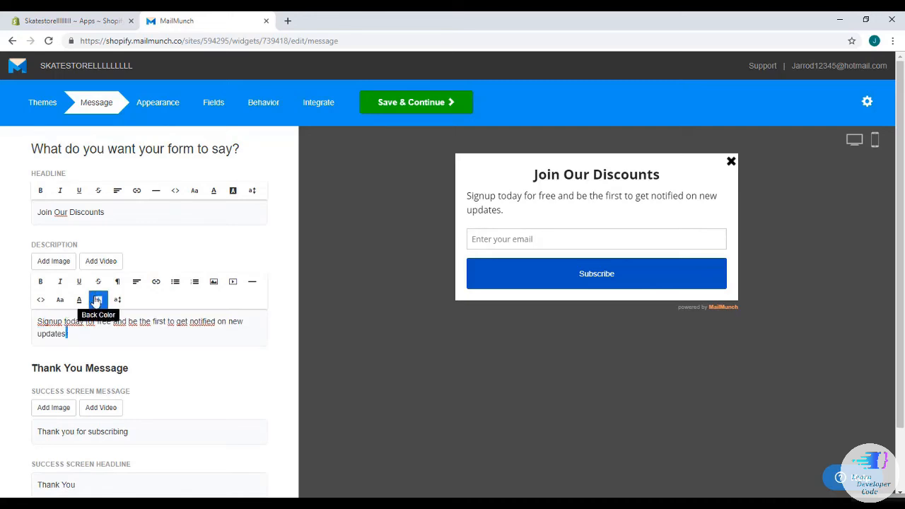
pyautogui.scroll(-1, 91, 290)
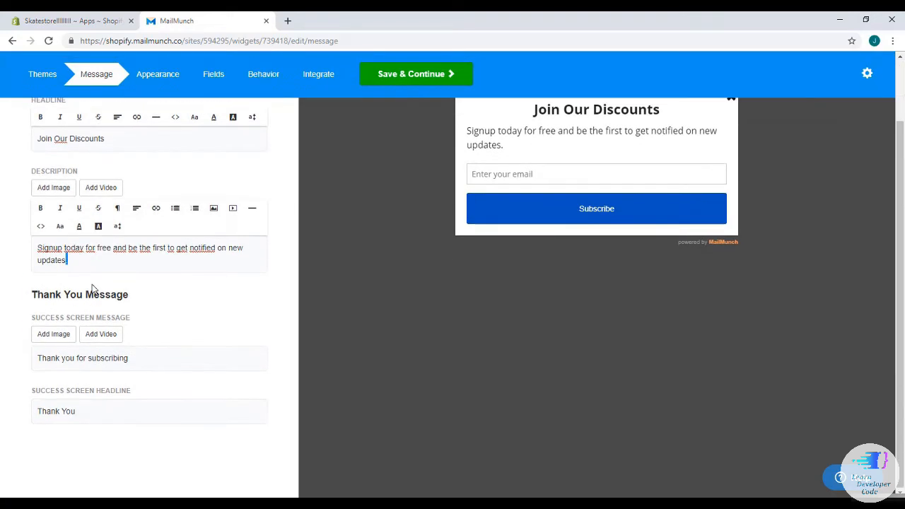
pyautogui.click(86, 412)
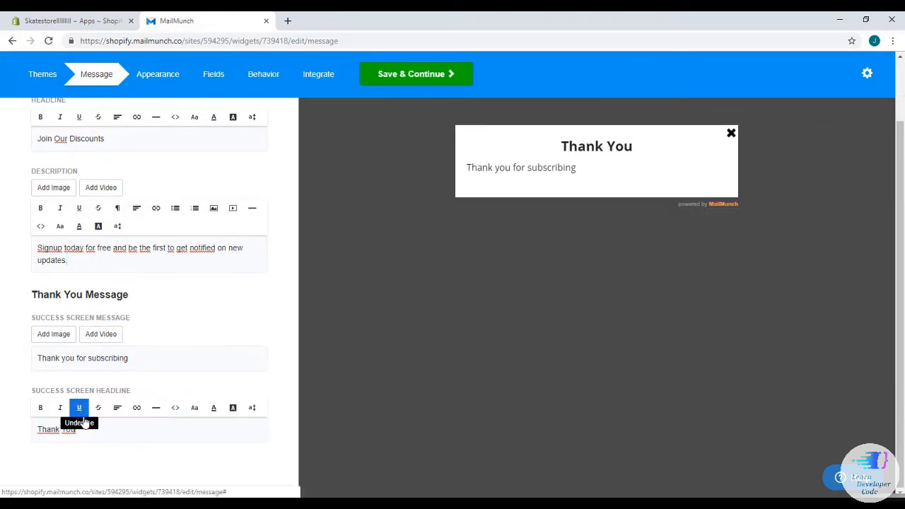
pyautogui.click(132, 357)
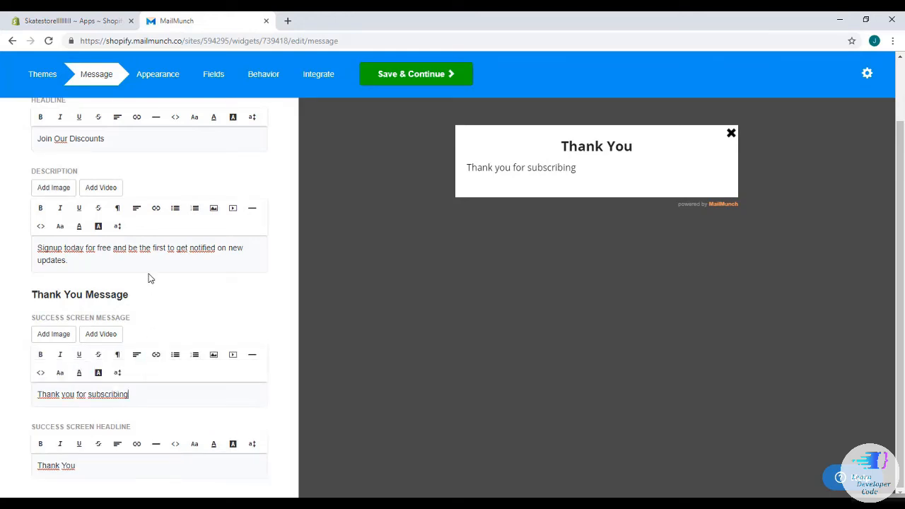
pyautogui.scroll(2, 149, 278)
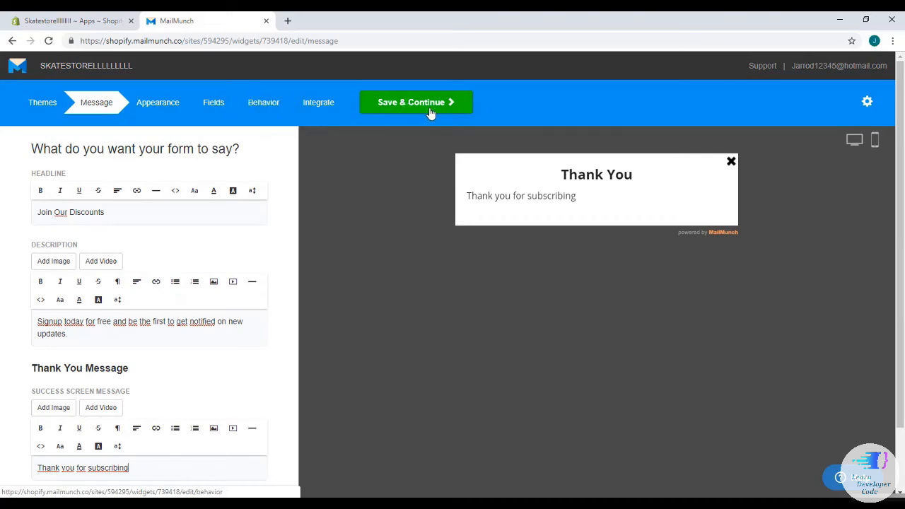
# On the Appearance step, make the Subscribe button background green (79BA0F).
pyautogui.click(431, 110)
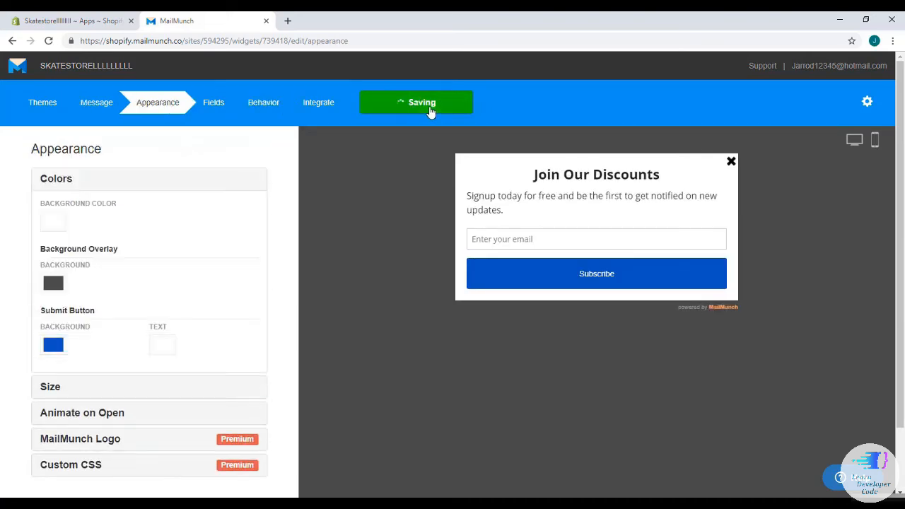
pyautogui.scroll(-1, 280, 200)
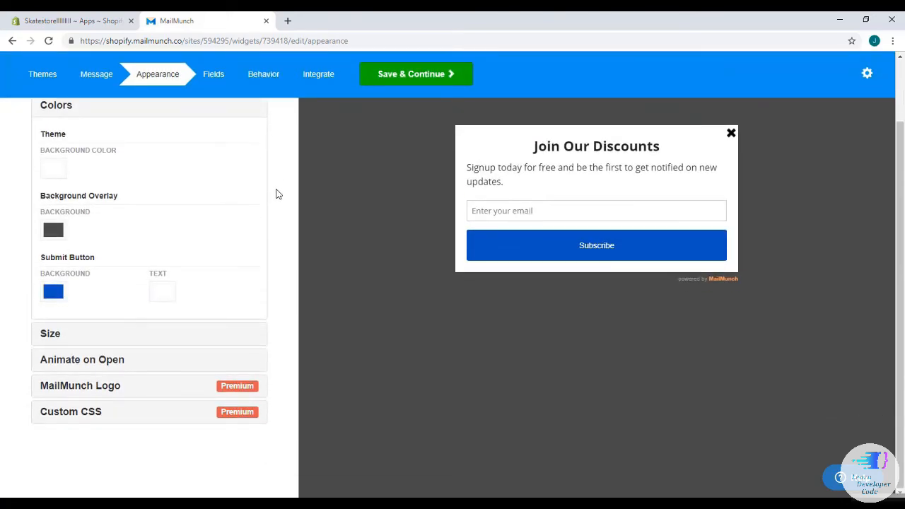
pyautogui.scroll(1, 212, 248)
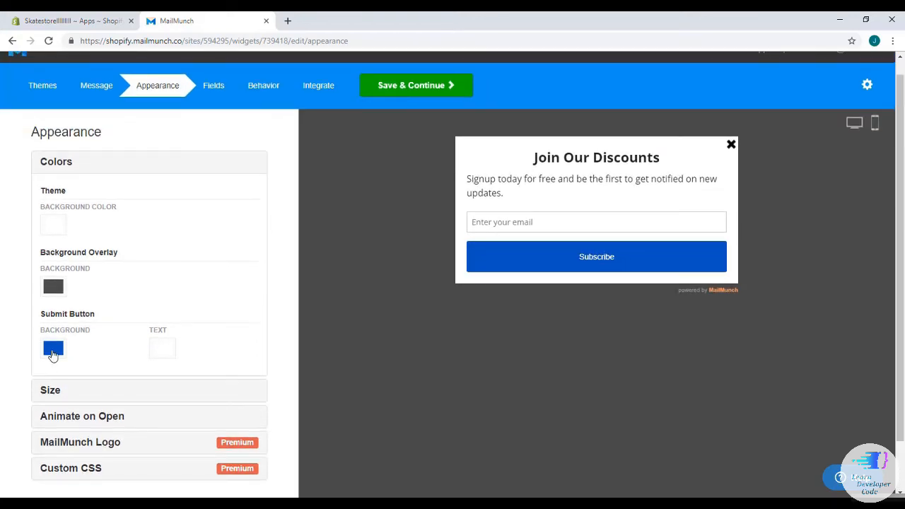
pyautogui.click(53, 349)
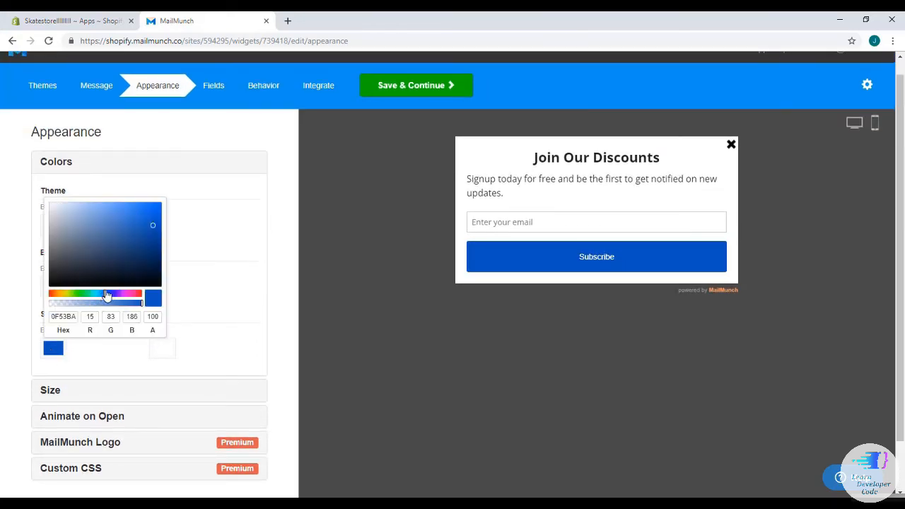
pyautogui.click(101, 297)
pyautogui.moveTo(101, 297); pyautogui.dragTo(70, 298)
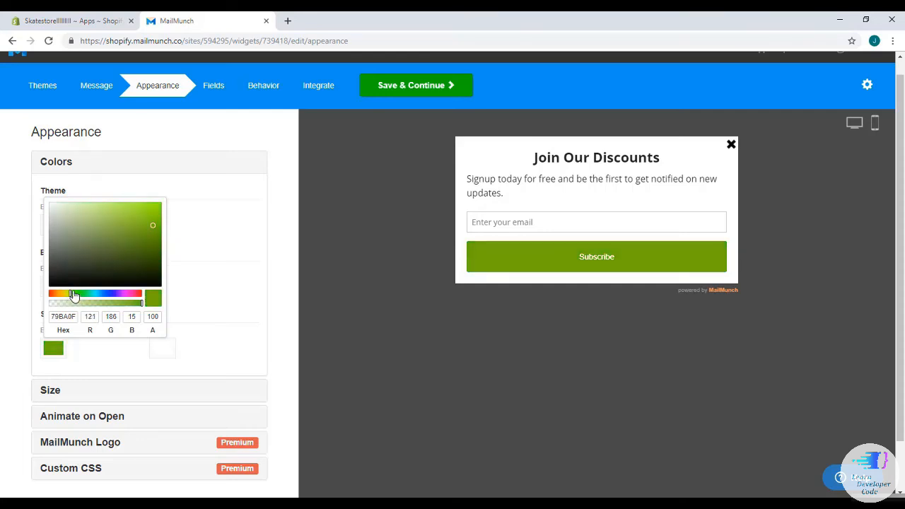
pyautogui.click(212, 296)
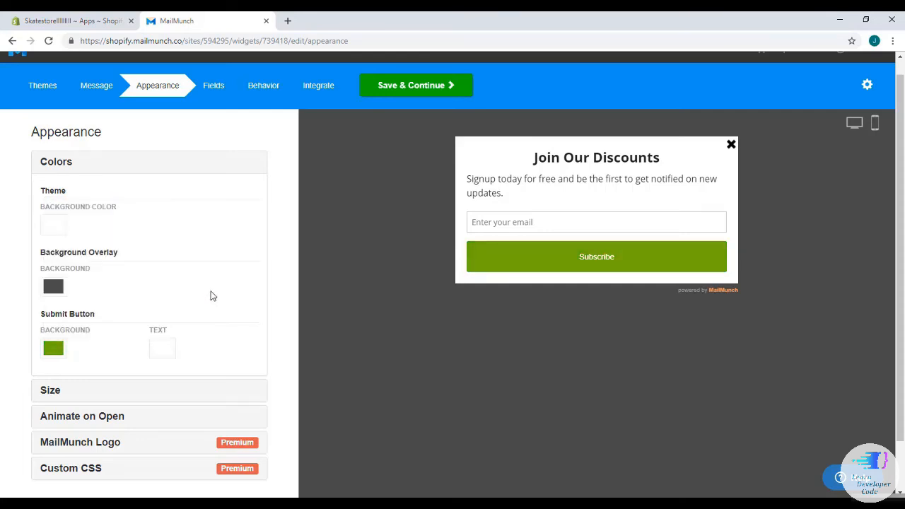
pyautogui.scroll(-1, 142, 325)
pyautogui.scroll(-2, 144, 315)
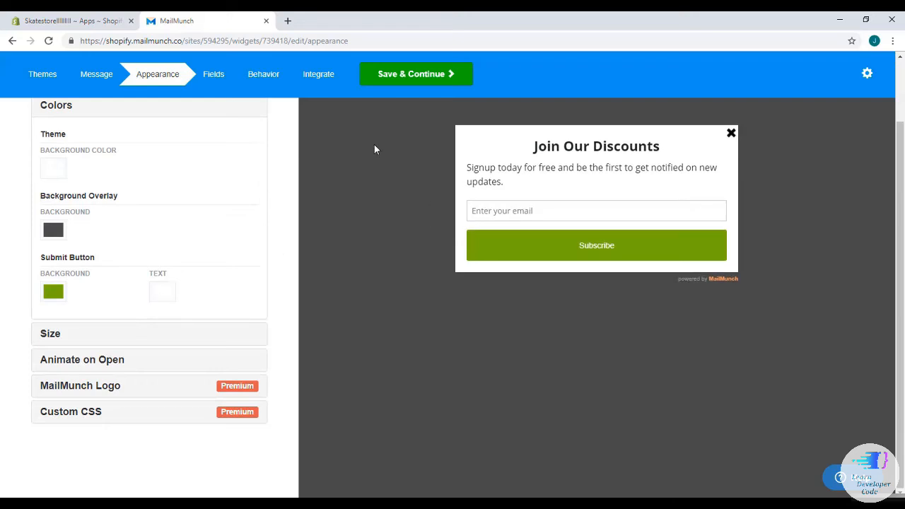
# Add First Name and Last Name fields to the popup form.
pyautogui.click(416, 77)
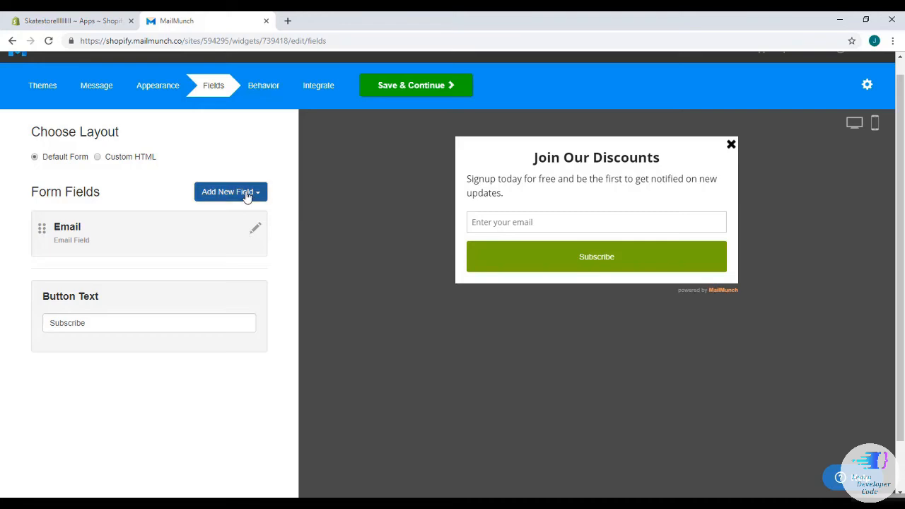
pyautogui.click(246, 197)
pyautogui.click(234, 242)
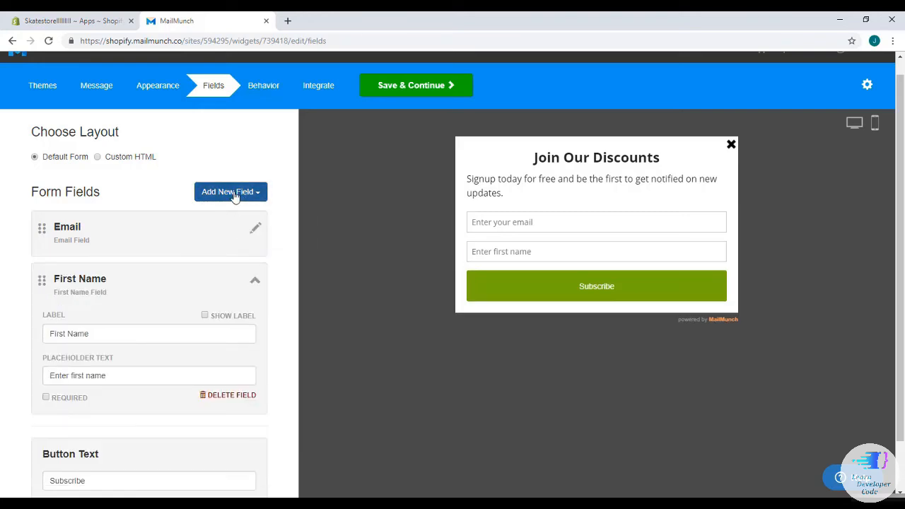
pyautogui.click(235, 194)
pyautogui.click(230, 241)
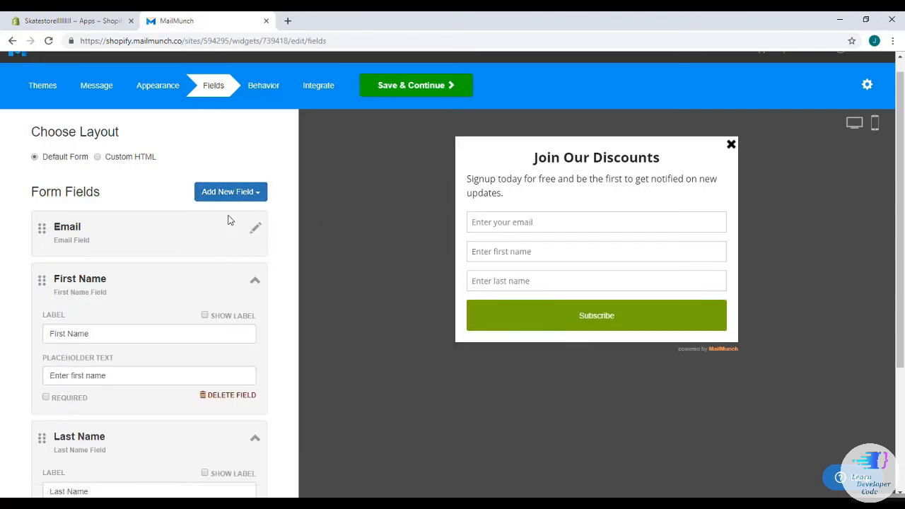
# Check the form fields and save them to move on to Behavior settings.
pyautogui.scroll(-3, 229, 235)
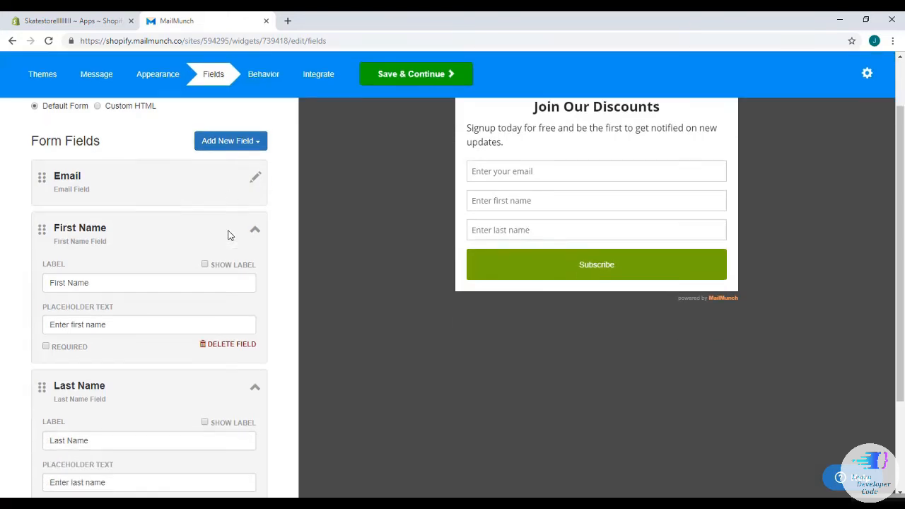
pyautogui.scroll(5, 228, 235)
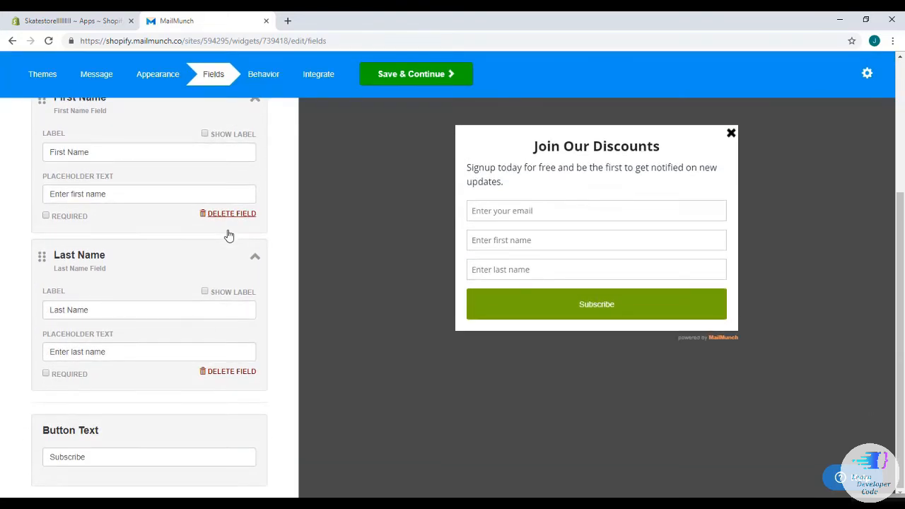
pyautogui.scroll(-1, 228, 233)
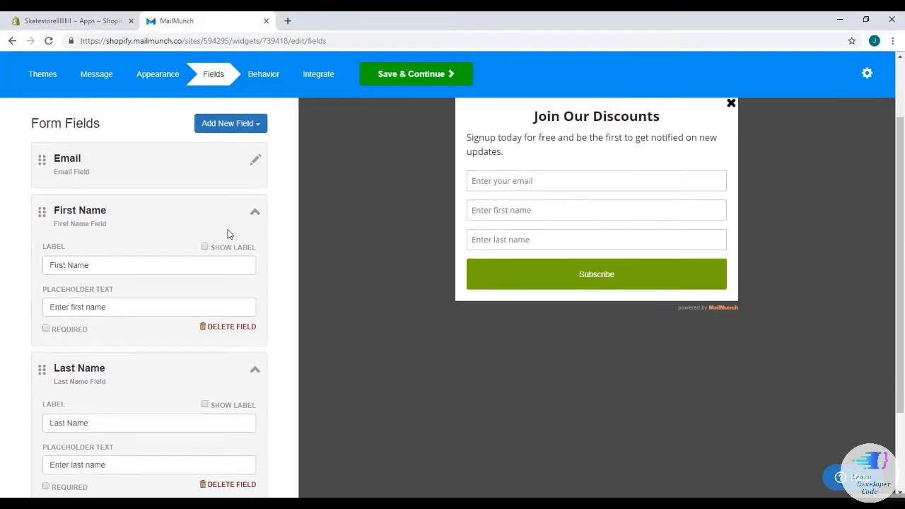
pyautogui.scroll(1, 228, 234)
pyautogui.scroll(-3, 228, 234)
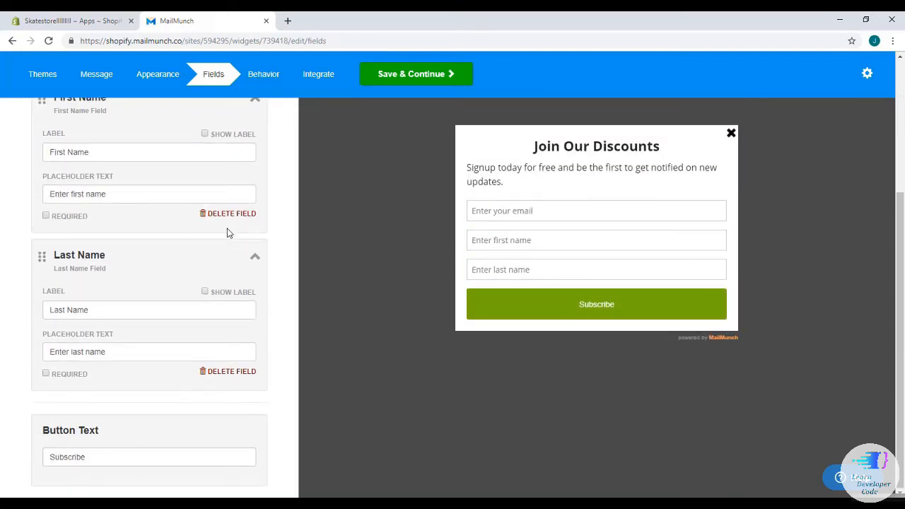
pyautogui.click(380, 82)
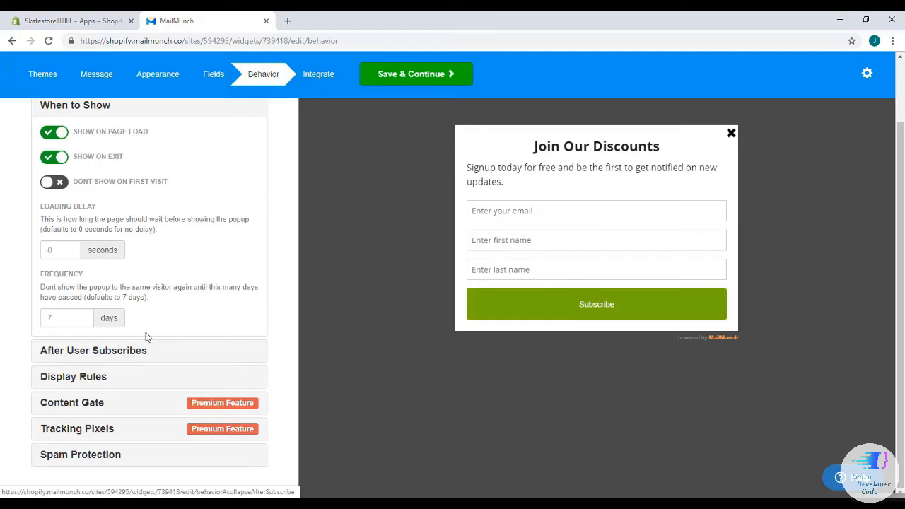
# Turn on 'Dont show on first visit' and view the live store in a new tab.
pyautogui.click(60, 185)
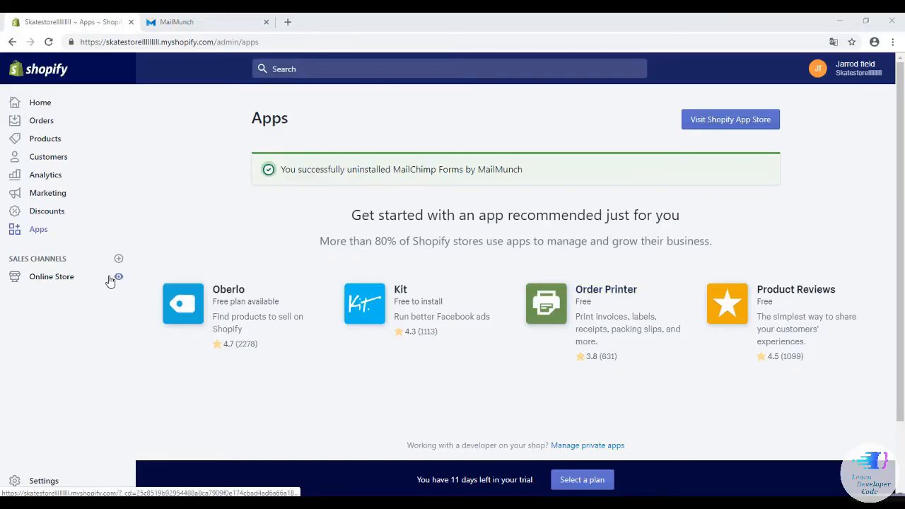
pyautogui.click(118, 277)
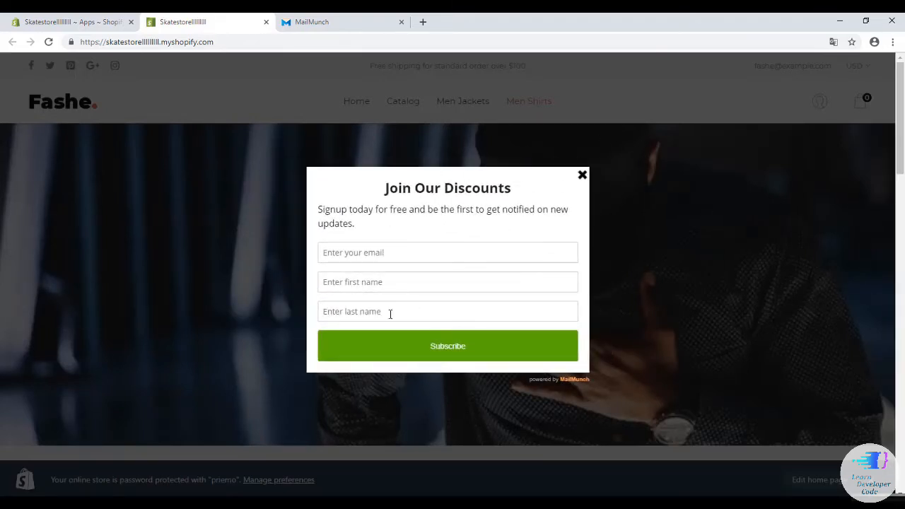
# Subscribe through the popup with a test email, first and last name, then close the thank-you message.
pyautogui.click(426, 257)
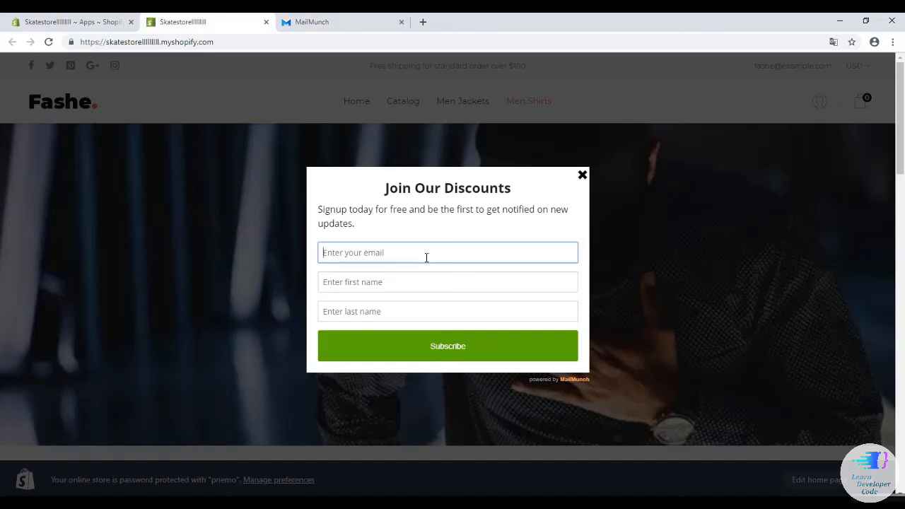
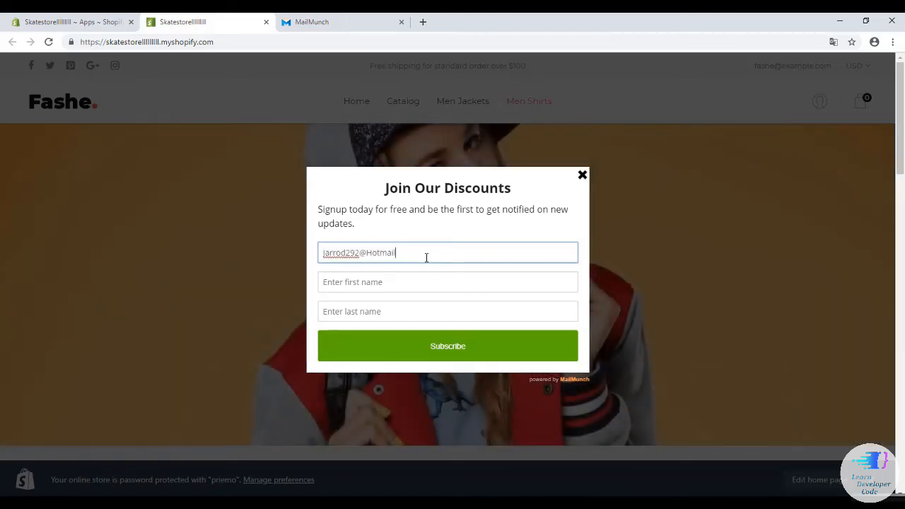
pyautogui.click(405, 276)
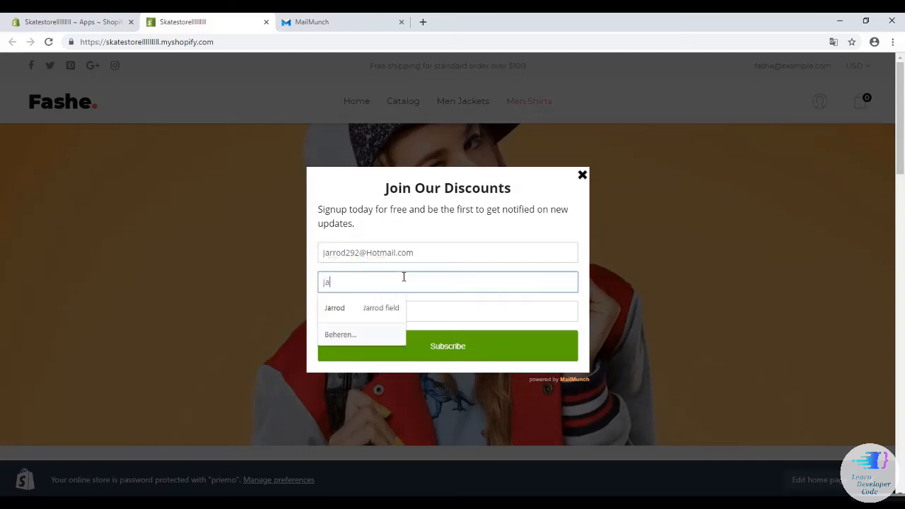
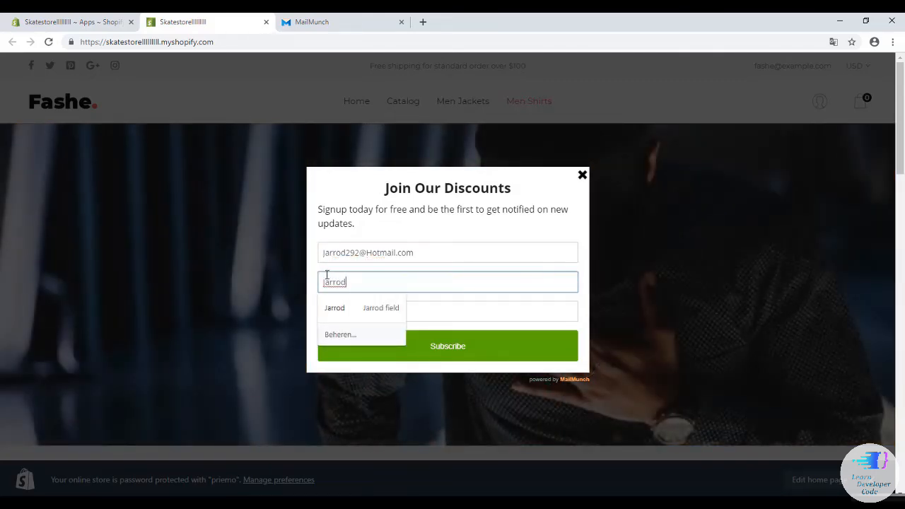
pyautogui.click(355, 311)
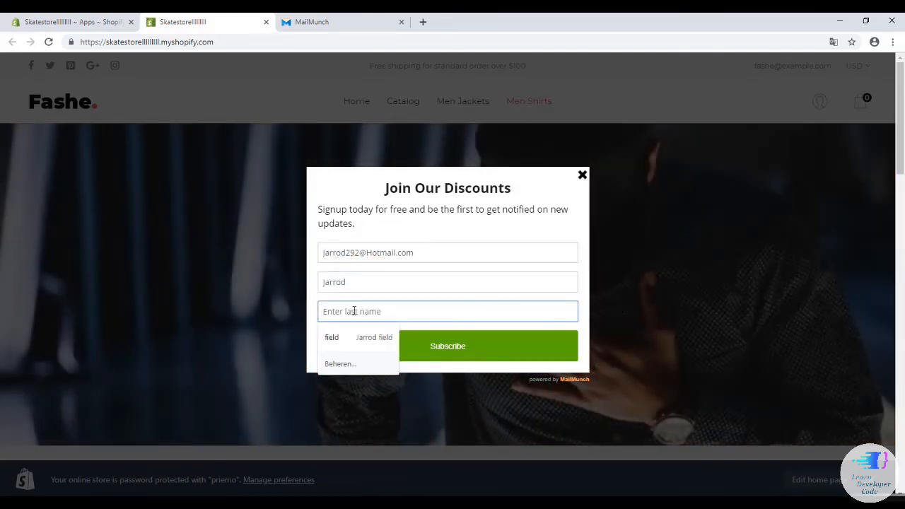
pyautogui.click(450, 344)
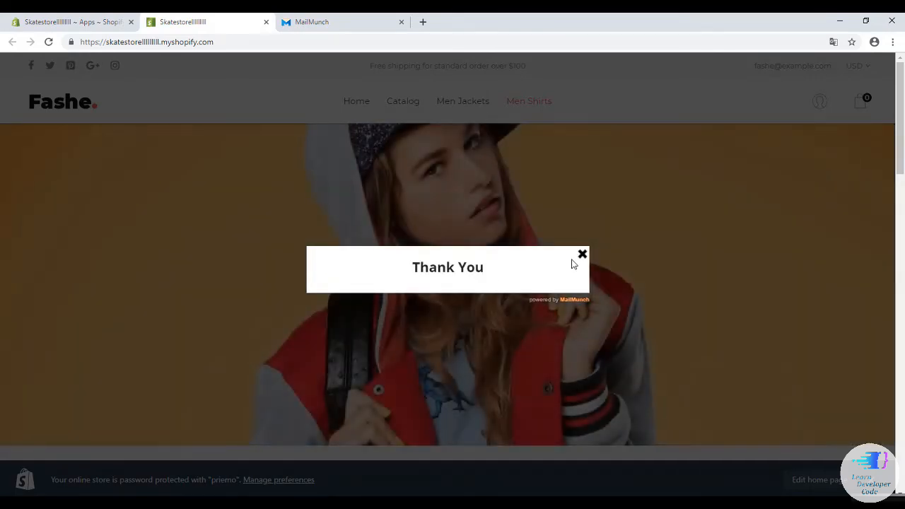
pyautogui.click(581, 256)
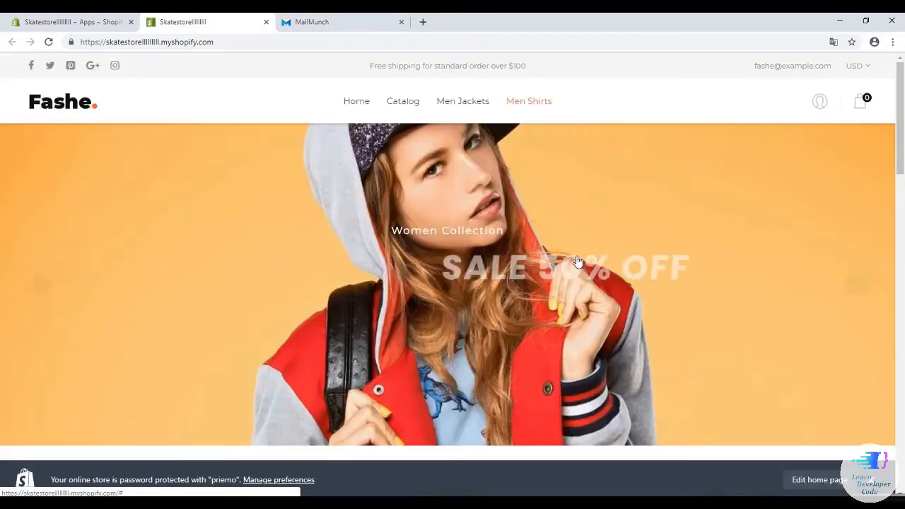
# Check the form's subscribers in MailMunch, open the new subscriber, then return to the list.
pyautogui.click(325, 22)
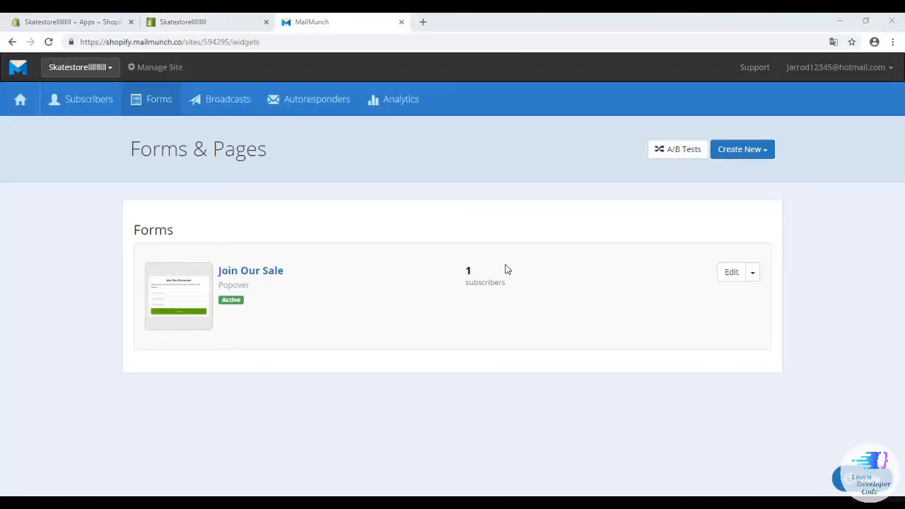
pyautogui.click(472, 283)
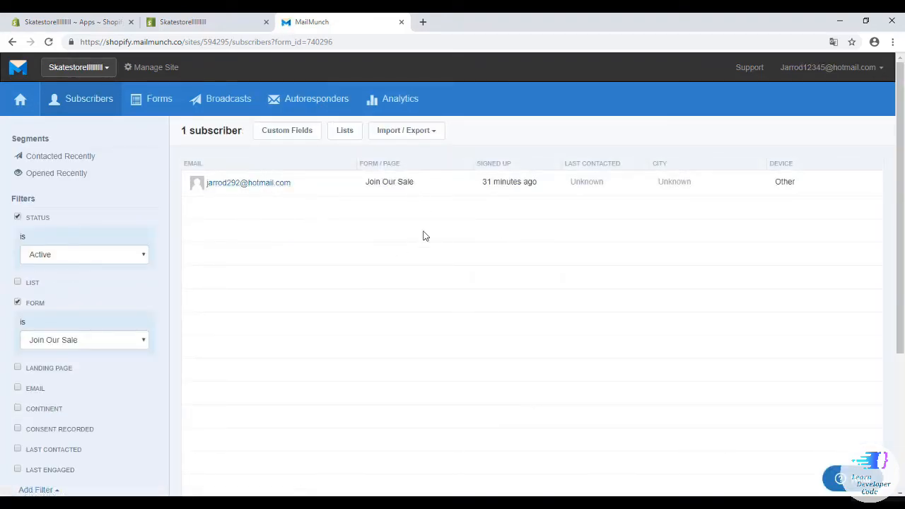
pyautogui.click(239, 182)
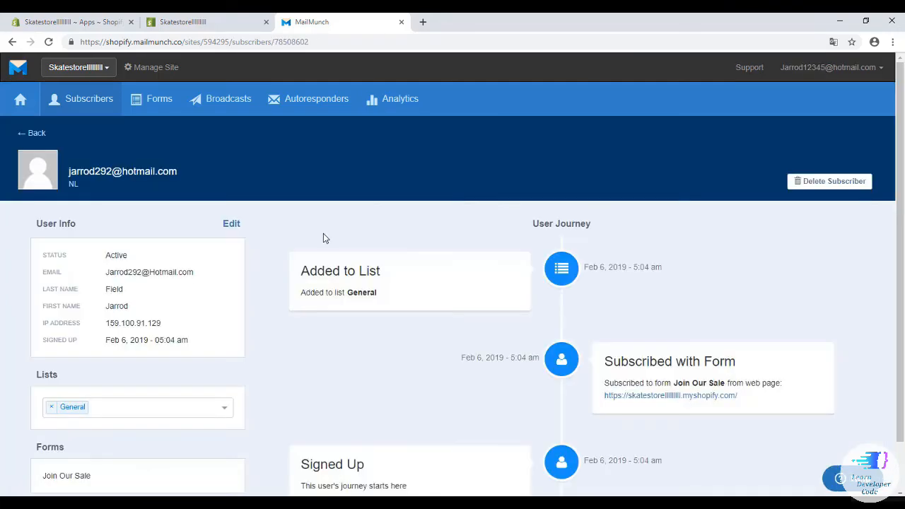
pyautogui.scroll(-1, 289, 234)
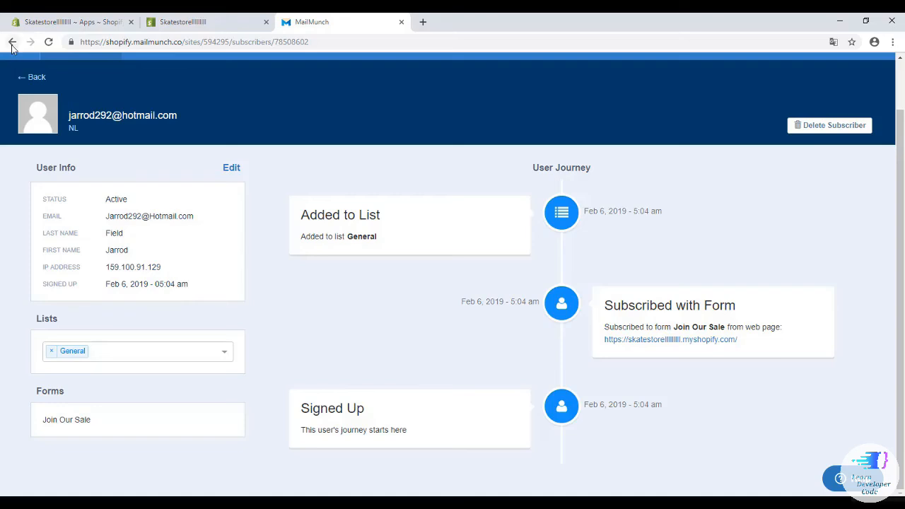
pyautogui.click(23, 78)
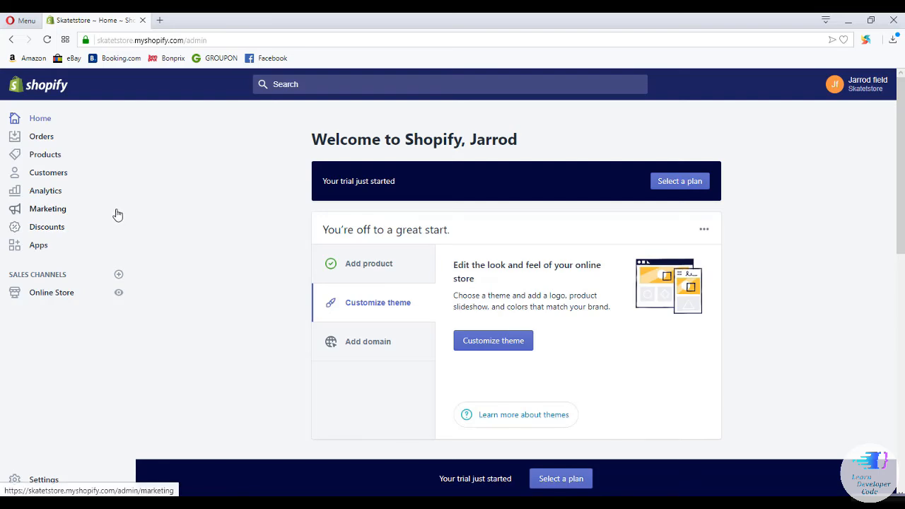
# Open the Jacket product and set its price to 90.00.
pyautogui.click(63, 163)
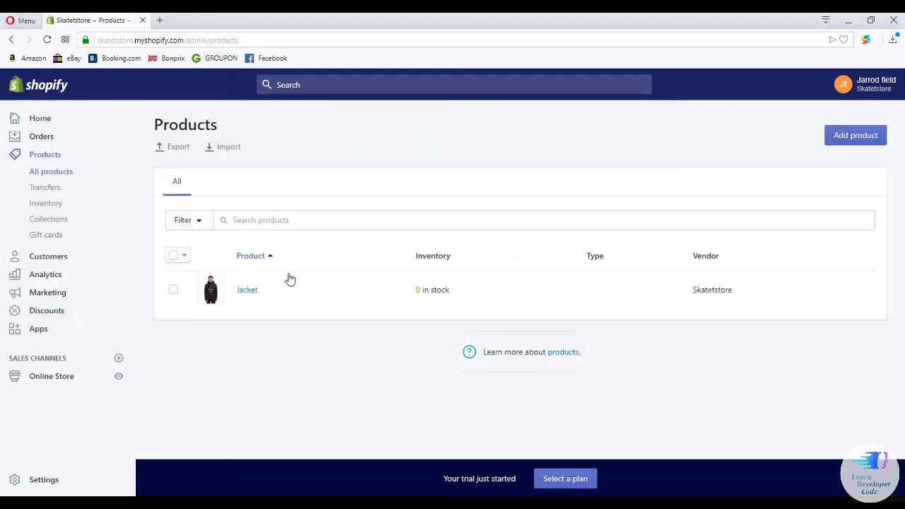
pyautogui.click(247, 290)
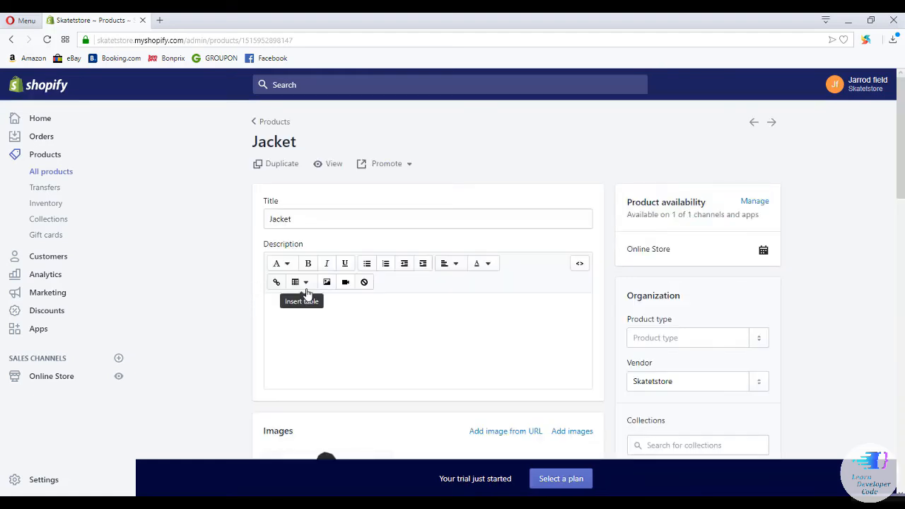
pyautogui.scroll(-2, 307, 294)
pyautogui.scroll(-5, 305, 286)
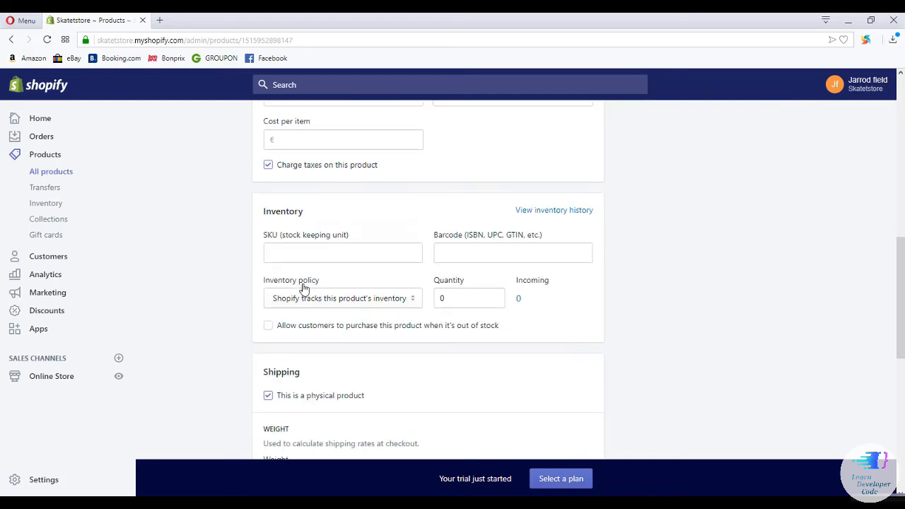
pyautogui.scroll(2, 305, 287)
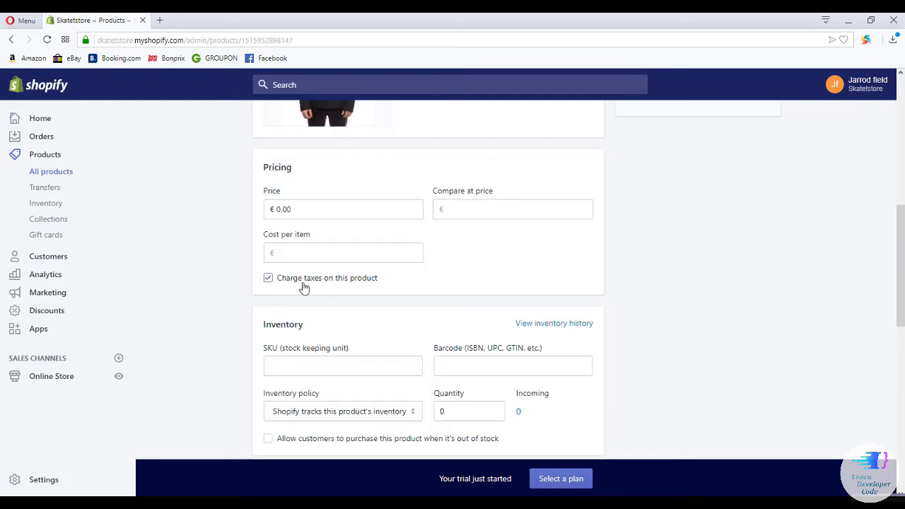
pyautogui.click(281, 208)
pyautogui.press('BackSpace')
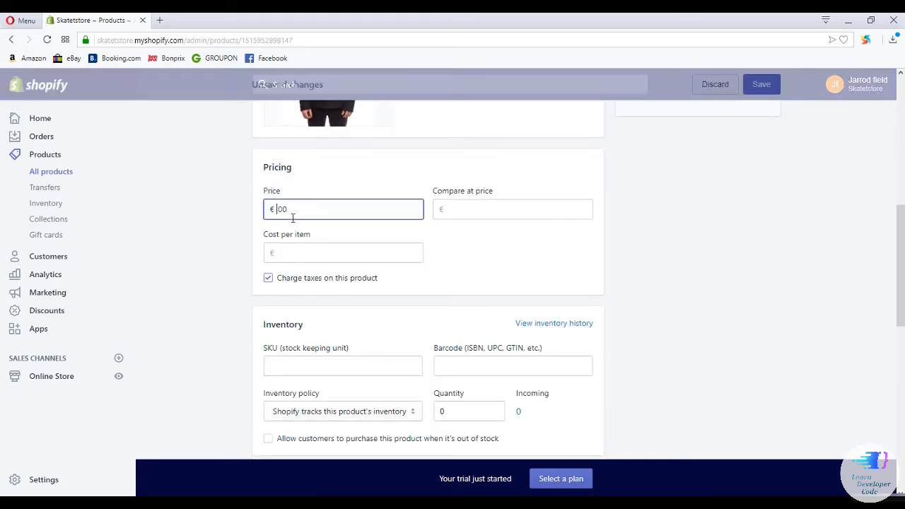
pyautogui.write('90')
pyautogui.click(291, 252)
# Scroll to the Jacket's search engine listing preview.
pyautogui.scroll(-2, 293, 255)
pyautogui.scroll(-6, 297, 256)
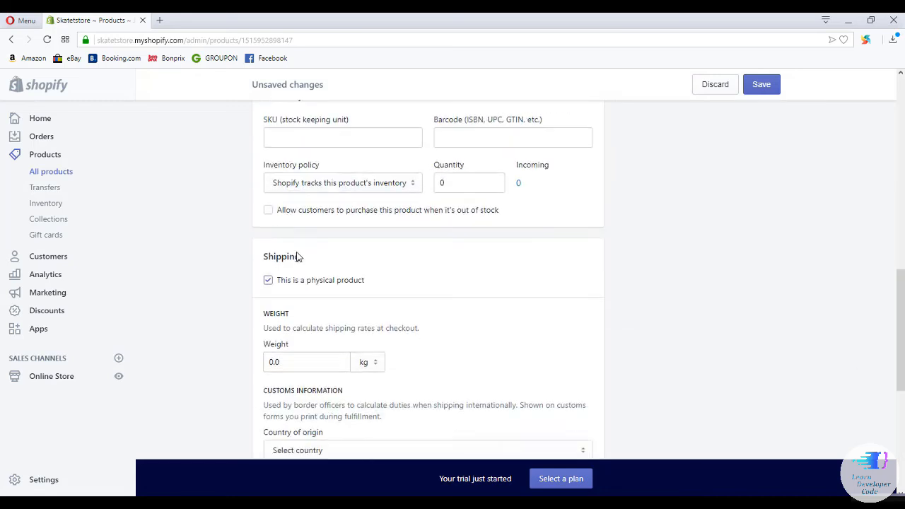
pyautogui.scroll(-1, 297, 256)
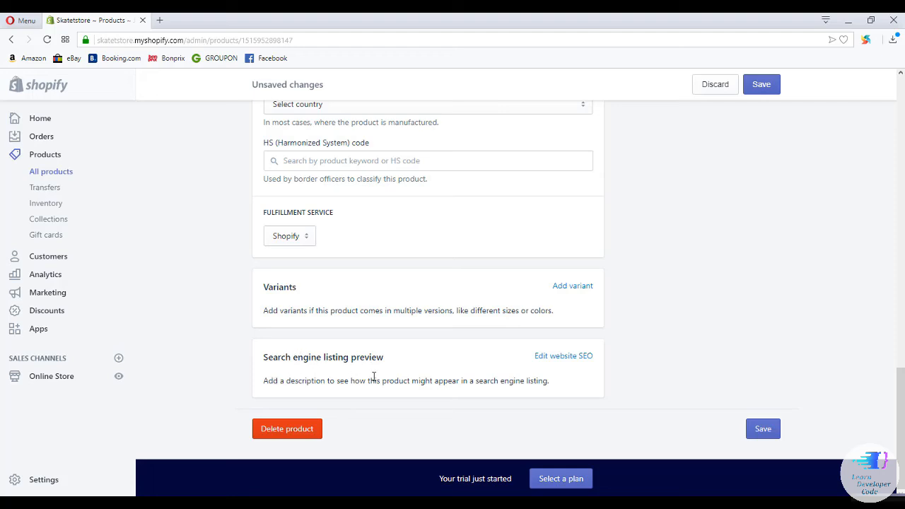
pyautogui.moveTo(551, 384); pyautogui.dragTo(266, 384)
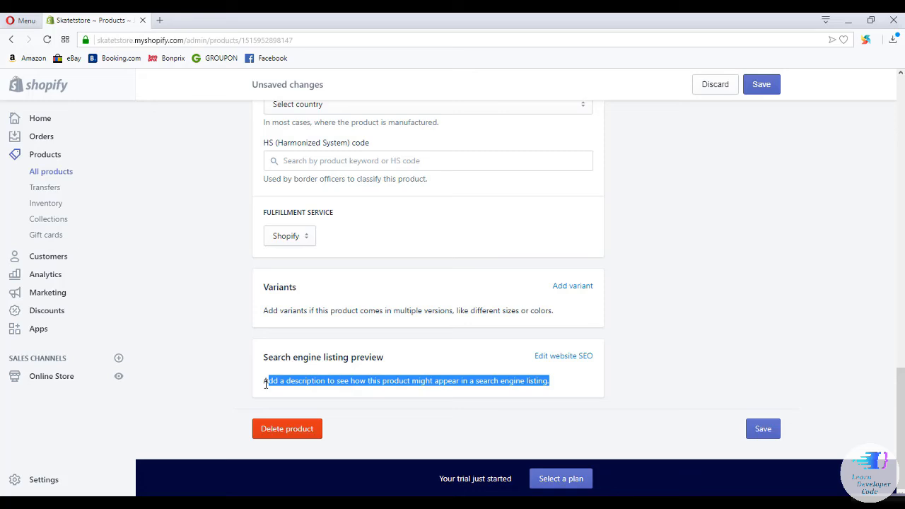
# Set the SEO page title to 'Men Jacket' and description 'Buy men jacket on skatestore.com'.
pyautogui.click(318, 379)
pyautogui.click(564, 356)
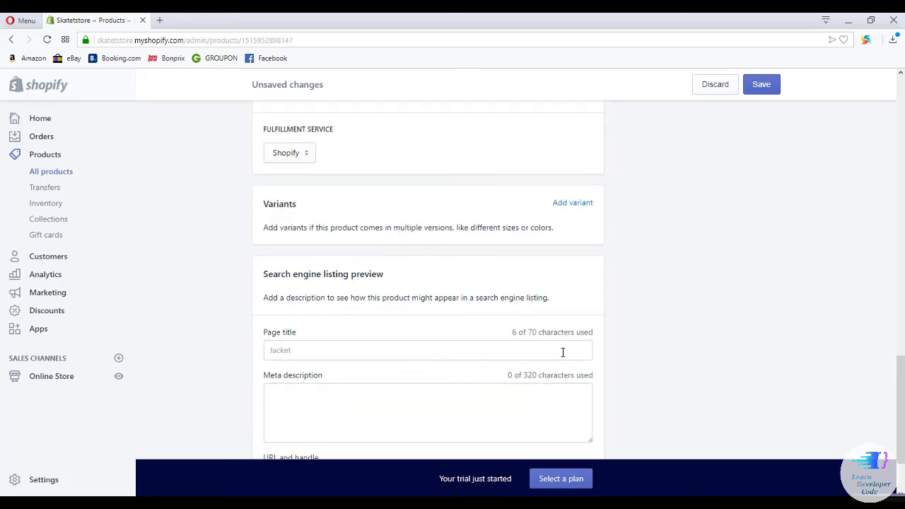
pyautogui.click(299, 351)
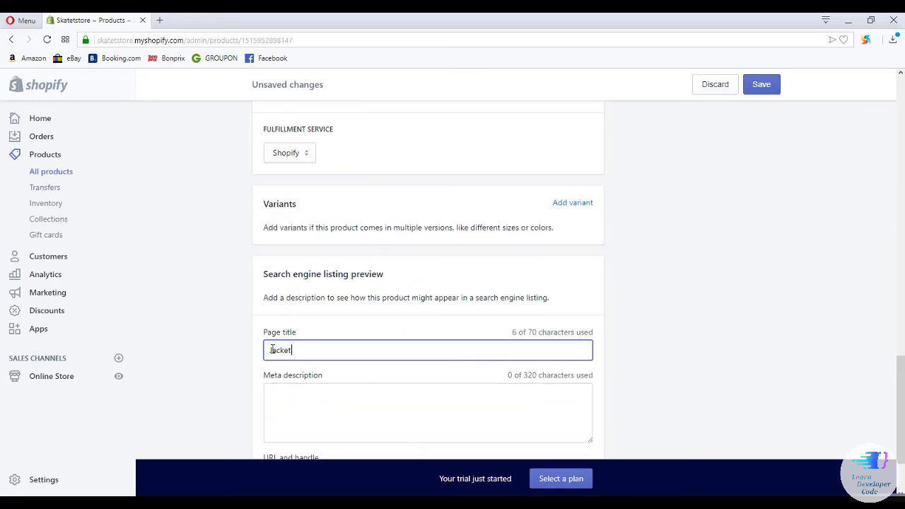
pyautogui.write('Men')
pyautogui.click(326, 403)
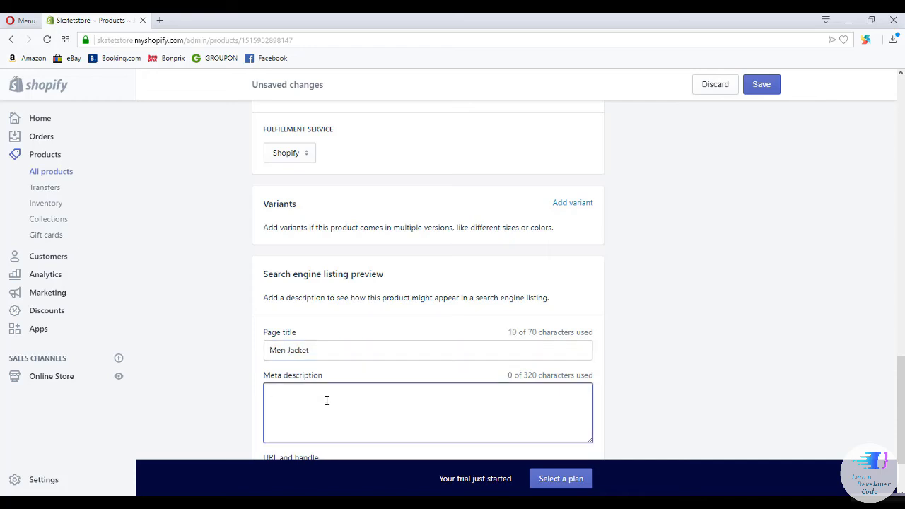
pyautogui.write('Buy men')
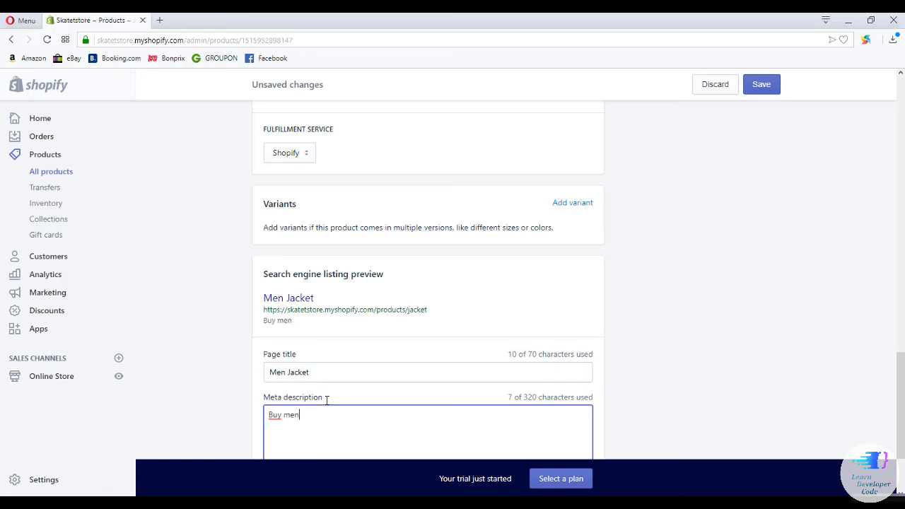
pyautogui.write(' jacket on skatestore.com')
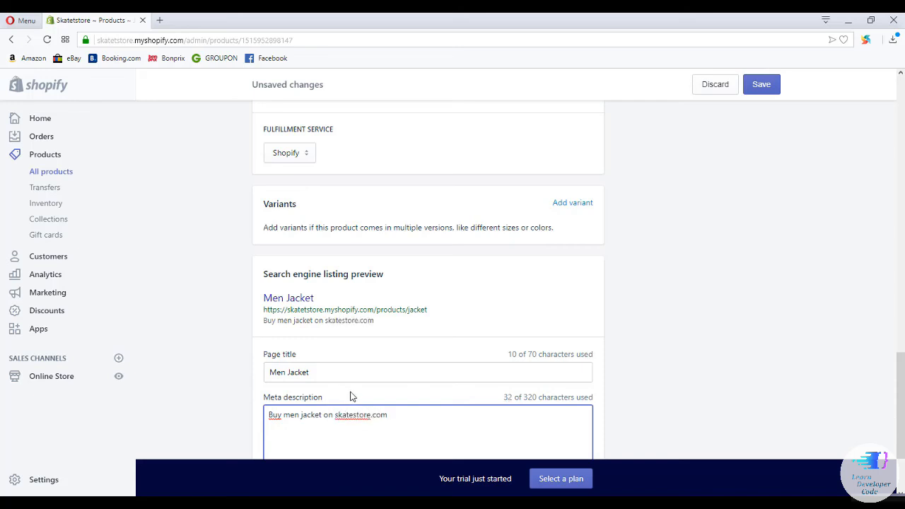
# Check the product's URL handle and save the Jacket changes.
pyautogui.scroll(-3, 352, 397)
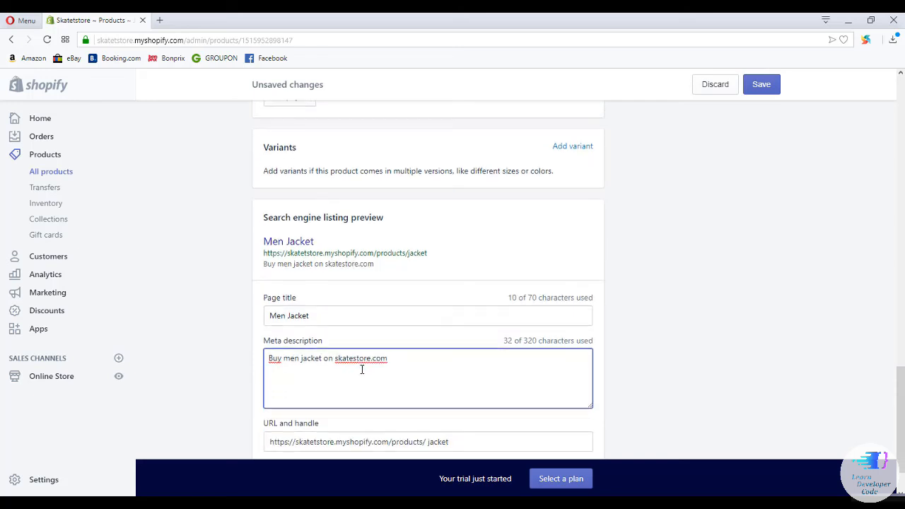
pyautogui.click(460, 390)
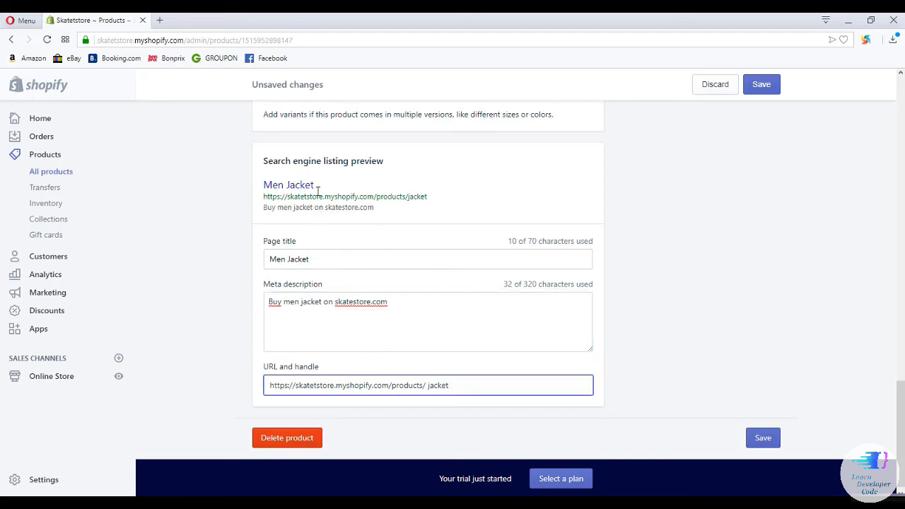
pyautogui.scroll(1, 339, 229)
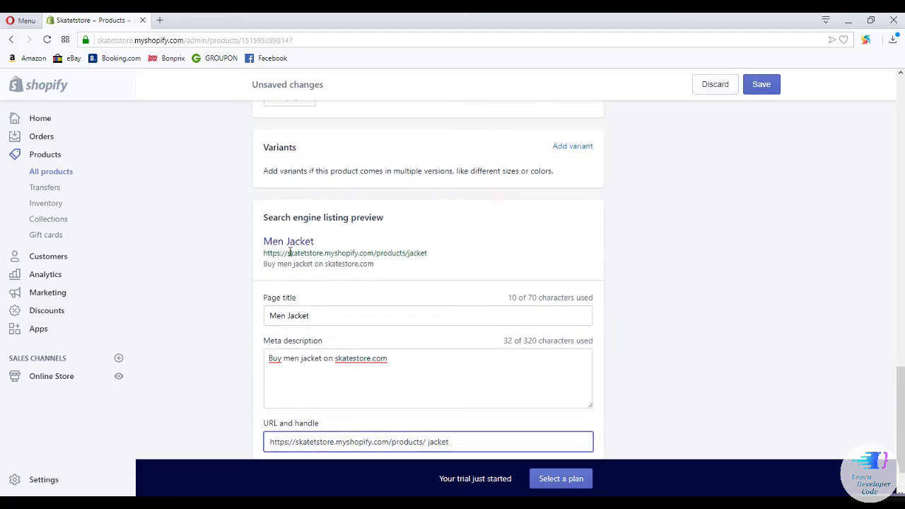
pyautogui.scroll(-1, 337, 275)
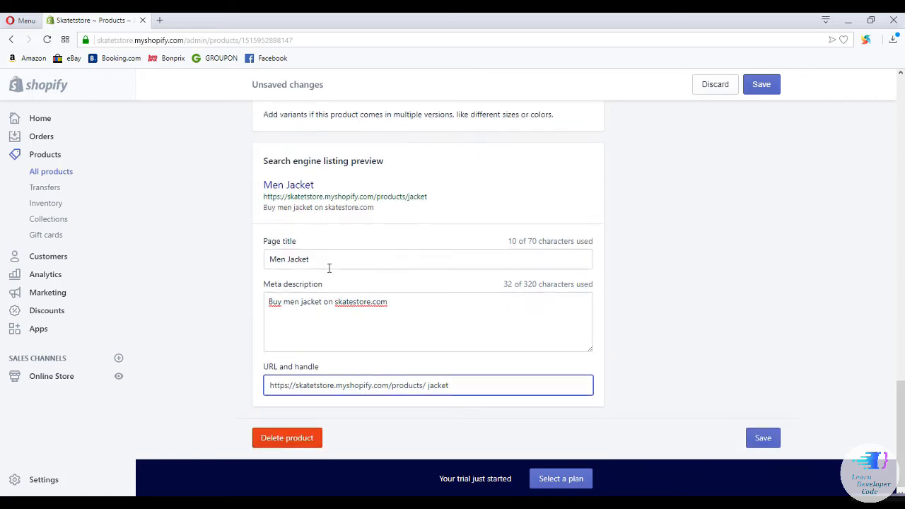
pyautogui.click(752, 443)
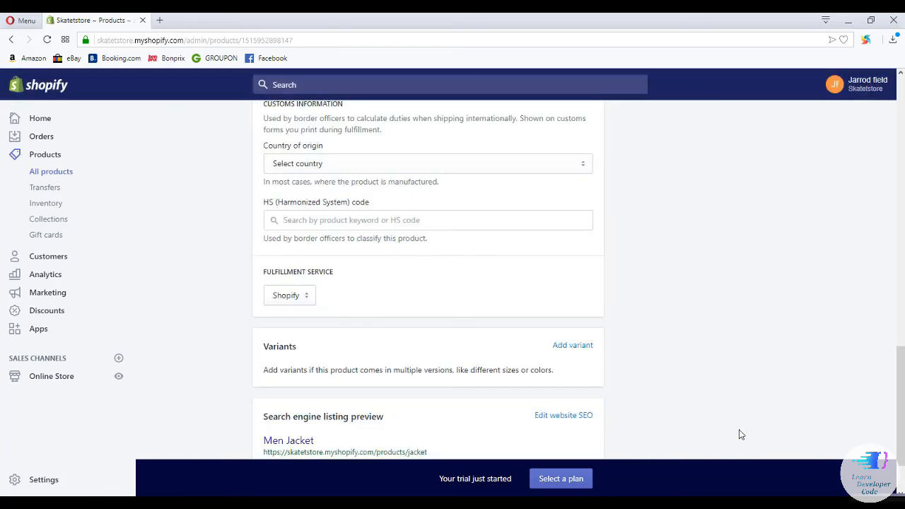
pyautogui.scroll(-1, 635, 307)
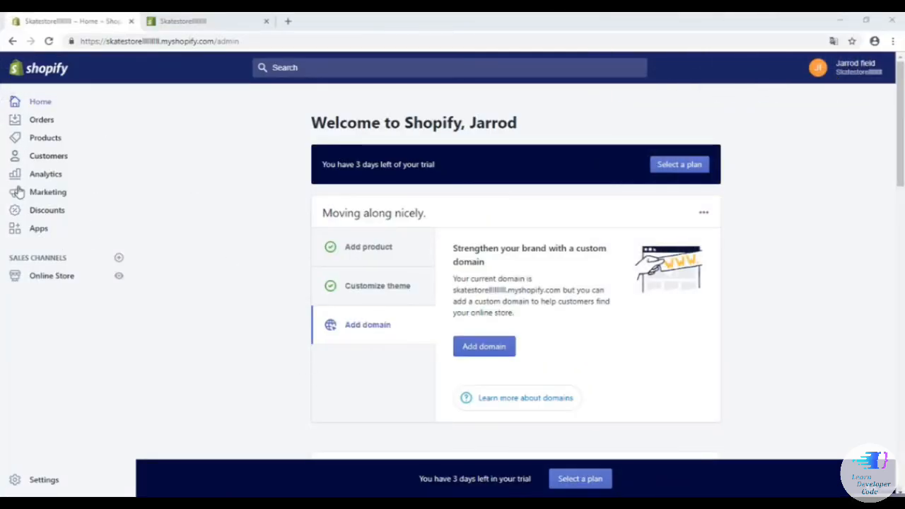
pyautogui.click(31, 480)
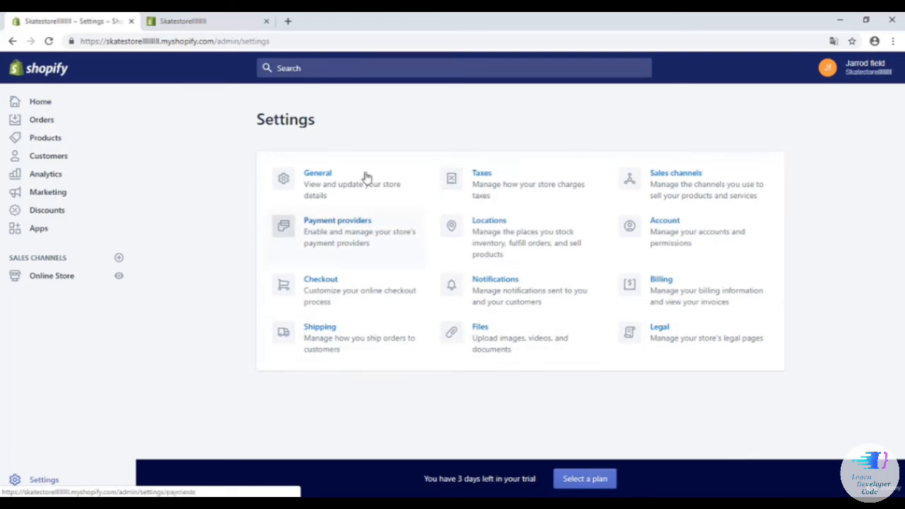
pyautogui.click(203, 23)
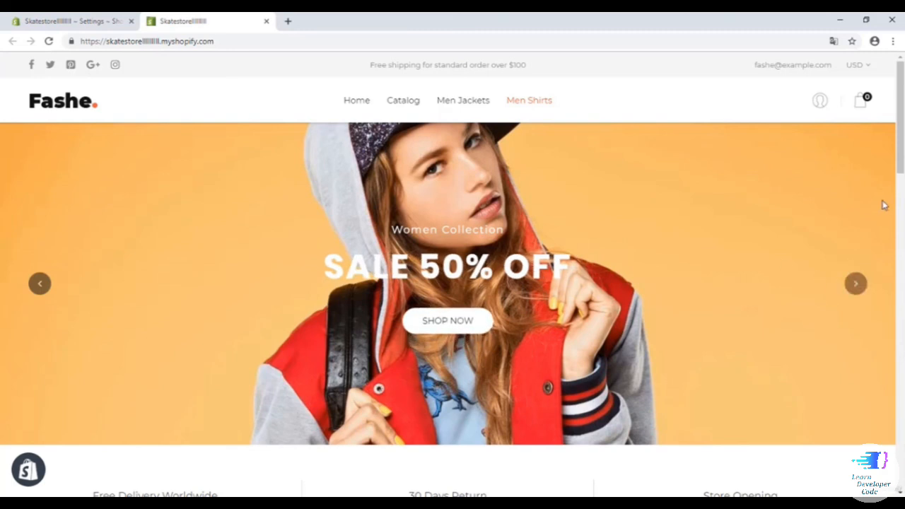
pyautogui.scroll(-4, 883, 205)
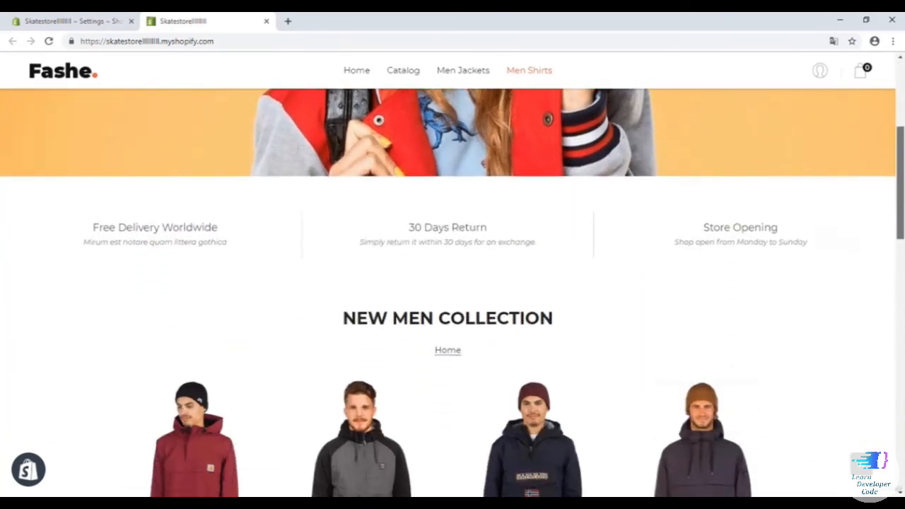
pyautogui.moveTo(903, 200); pyautogui.dragTo(902, 104)
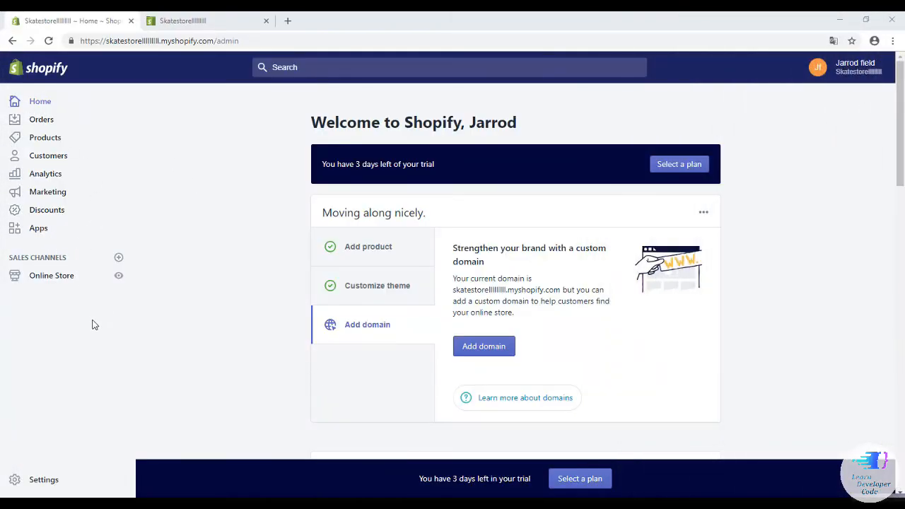
# Switch from admin Settings to the live Fashe storefront in the other Skatestore tab.
pyautogui.click(31, 480)
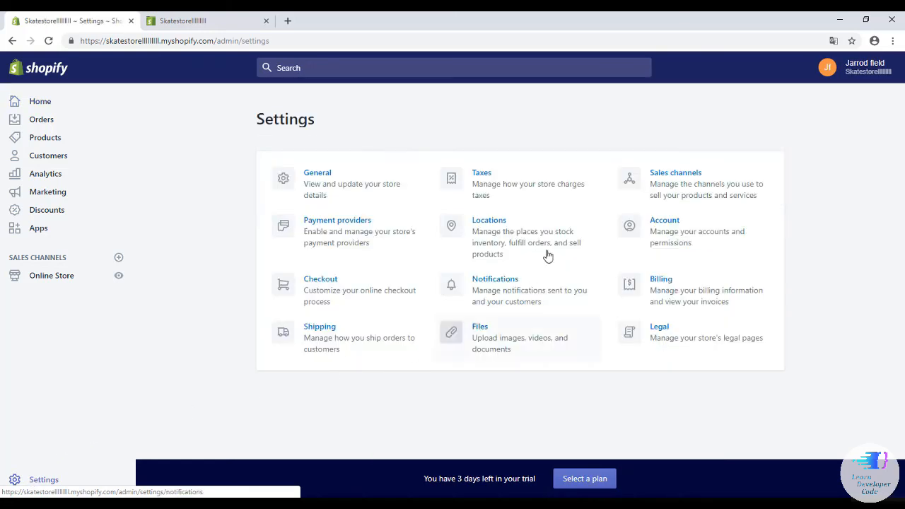
pyautogui.click(202, 22)
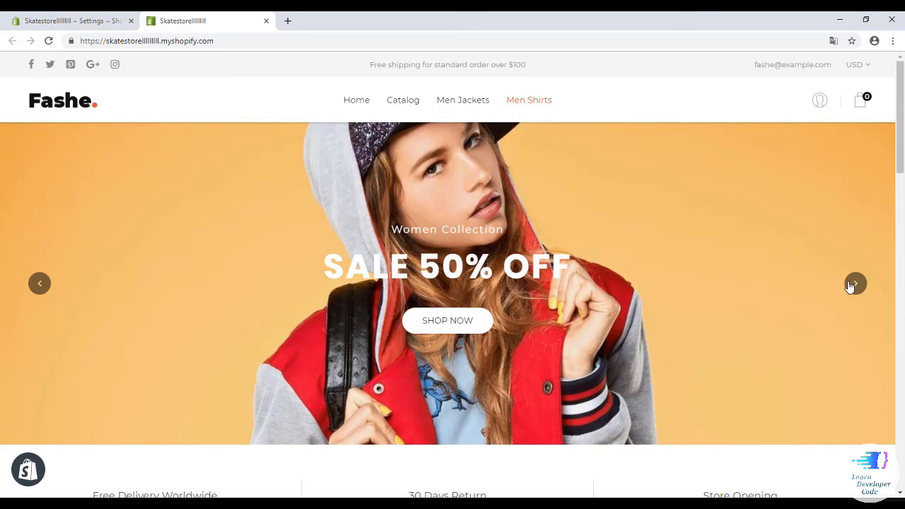
pyautogui.moveTo(901, 139); pyautogui.dragTo(903, 114)
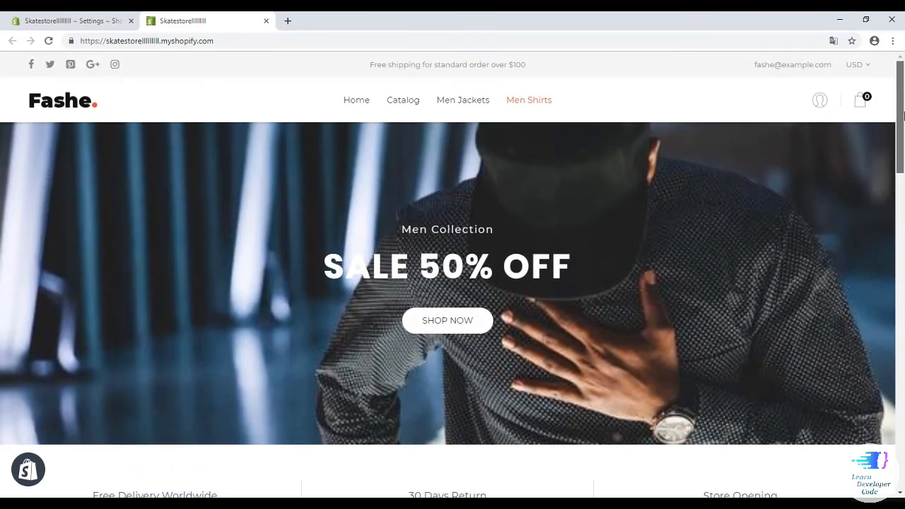